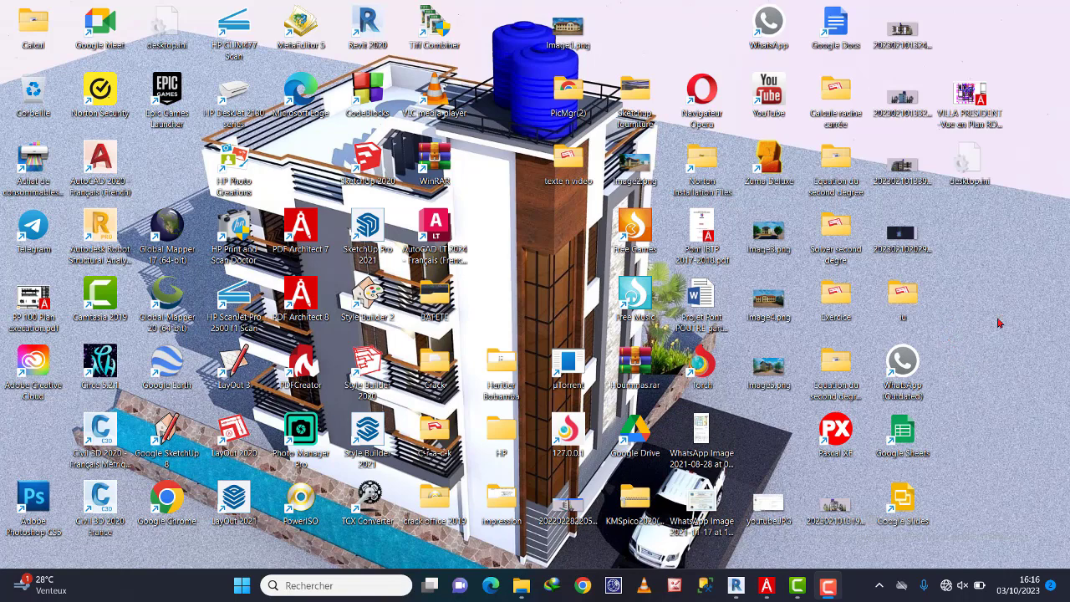
# - Pan, zoom and orbit the 3D view to look over the house model from above
pyautogui.click(736, 585)
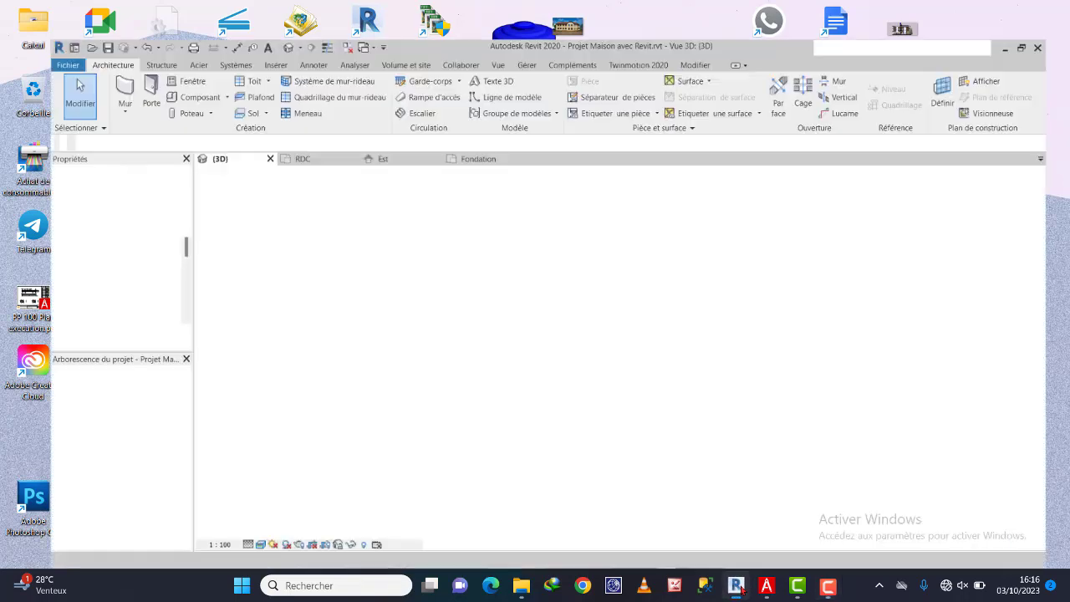
pyautogui.moveTo(560, 301)
pyautogui.mouseDown(button='middle')
pyautogui.moveTo(562, 257)
pyautogui.moveTo(602, 287)
pyautogui.mouseUp(button='middle')
pyautogui.scroll(-1, 603, 259)
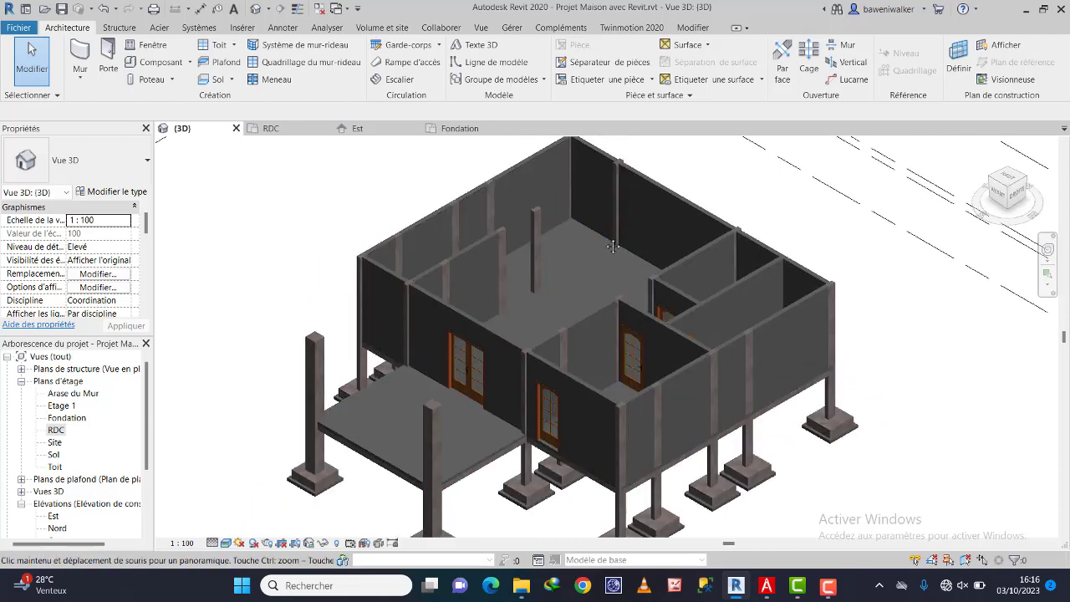
pyautogui.moveTo(613, 246); pyautogui.dragTo(611, 264, button='middle')
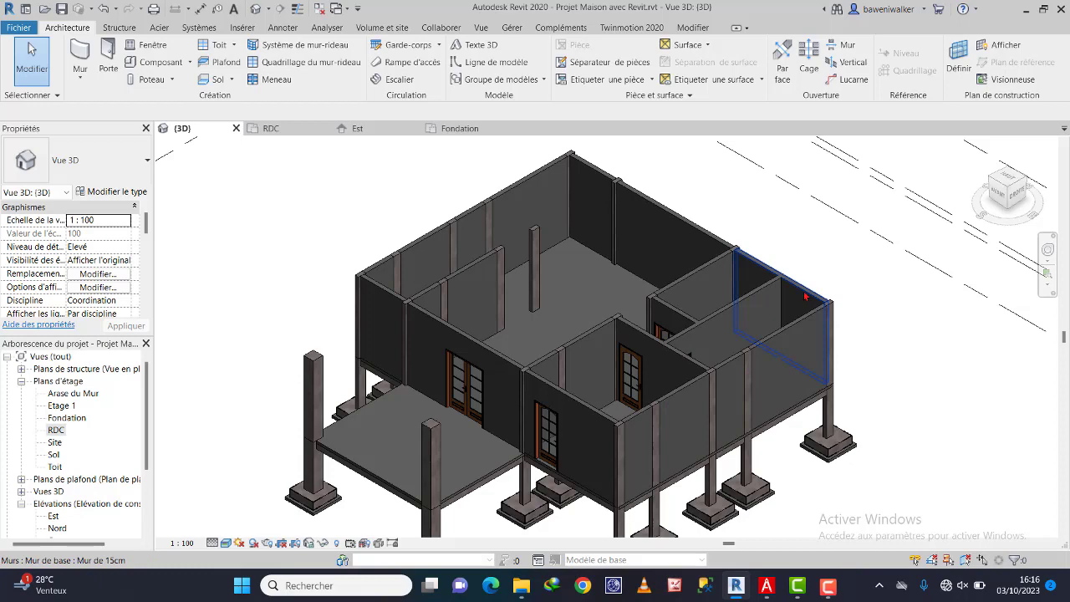
pyautogui.scroll(2, 804, 296)
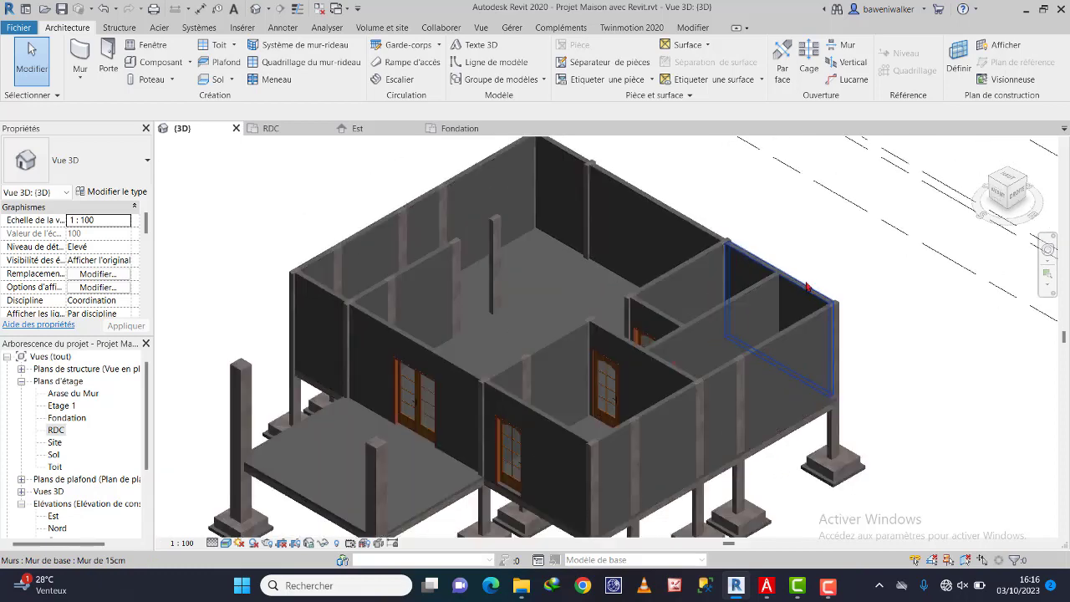
pyautogui.scroll(-2, 807, 287)
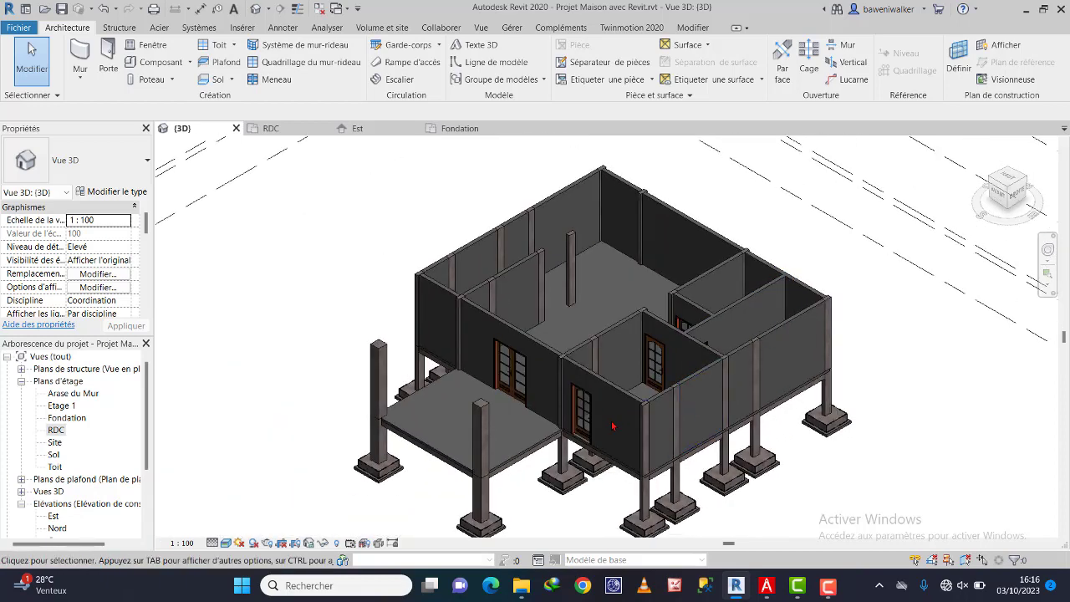
pyautogui.scroll(2, 615, 427)
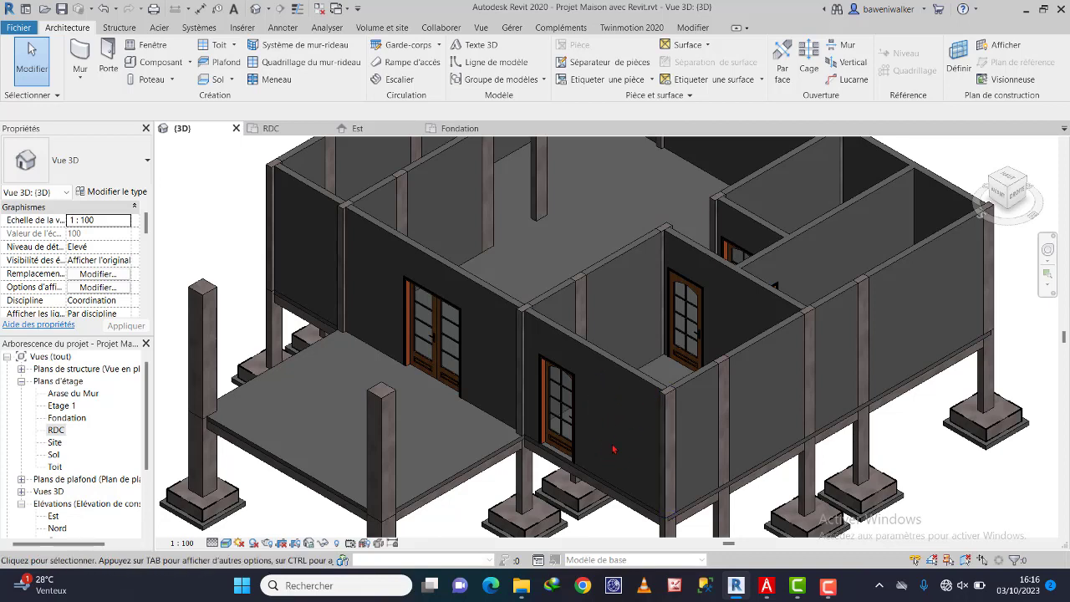
pyautogui.moveTo(795, 267)
pyautogui.keyDown('shift'); pyautogui.mouseDown(button='middle')
pyautogui.moveTo(797, 243)
pyautogui.moveTo(702, 222)
pyautogui.mouseUp(button='middle'); pyautogui.keyUp('shift')
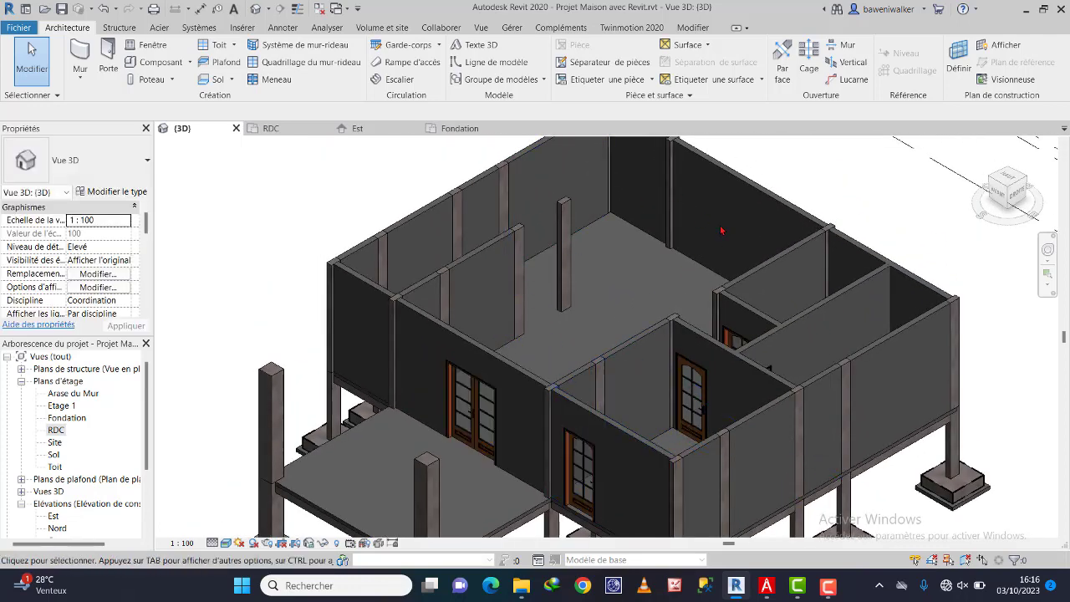
# - Open the RDC ground-floor plan and start placing a window
pyautogui.doubleClick(55, 430)
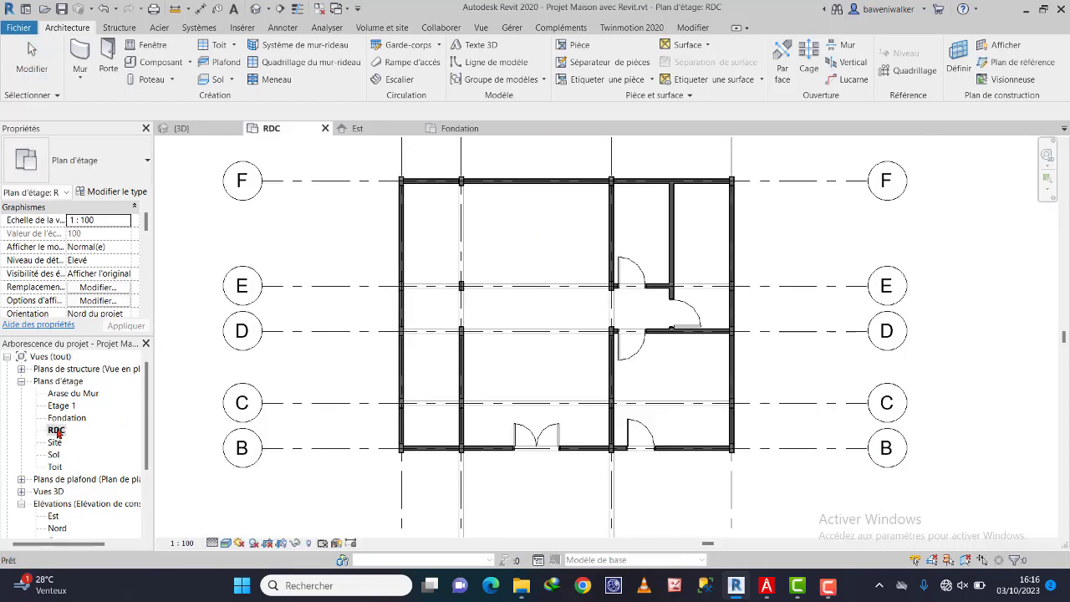
pyautogui.moveTo(544, 222); pyautogui.dragTo(544, 260, button='middle')
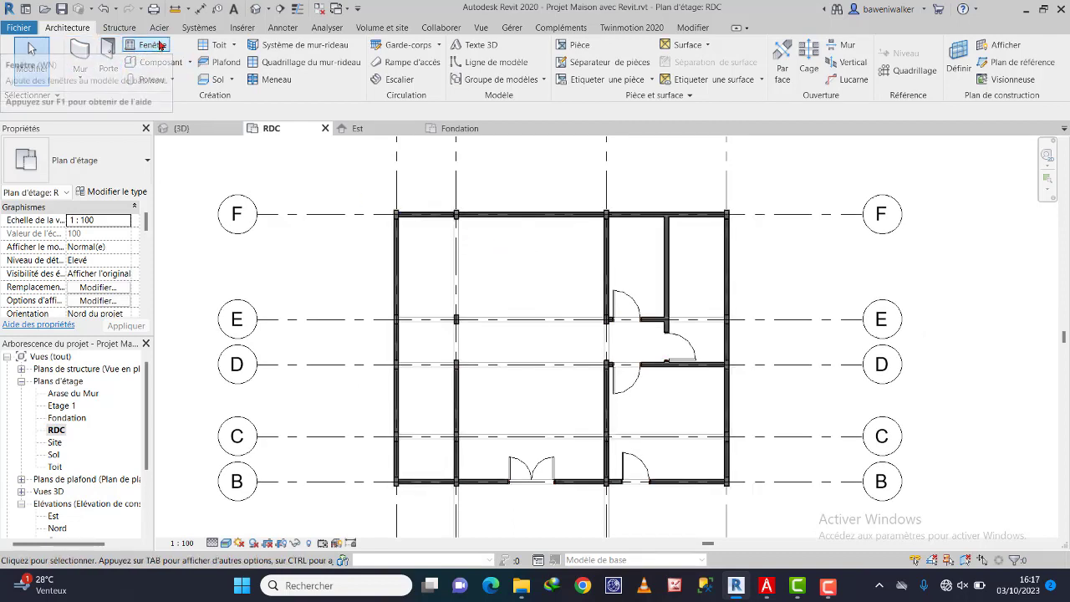
pyautogui.click(149, 44)
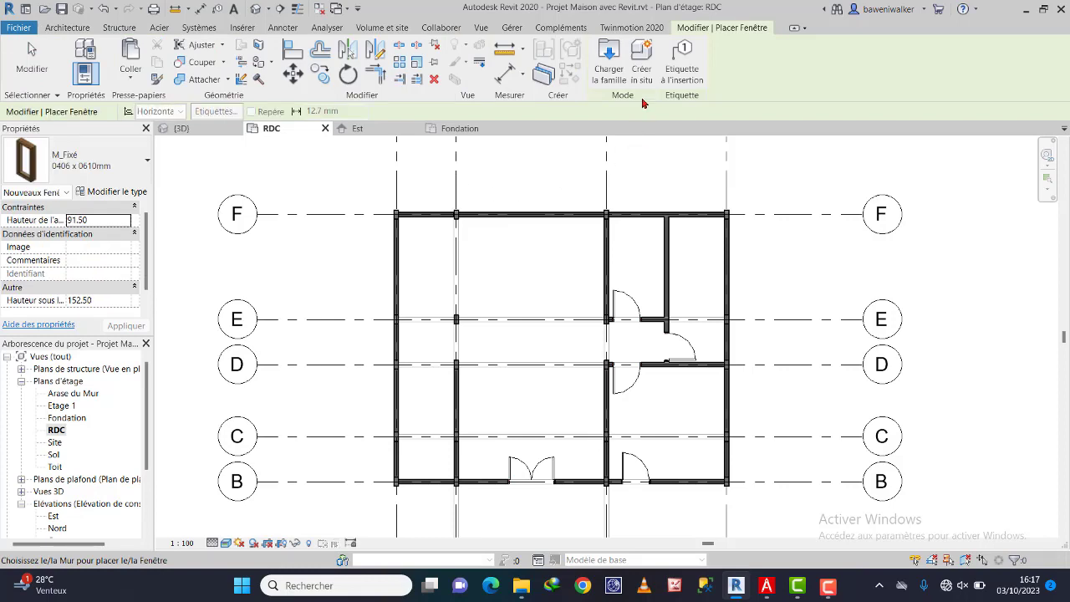
# - Load MR 2 Vantaux Coulissants.rfa from Familles > Fenêtres > Murs-rideaux
pyautogui.click(615, 75)
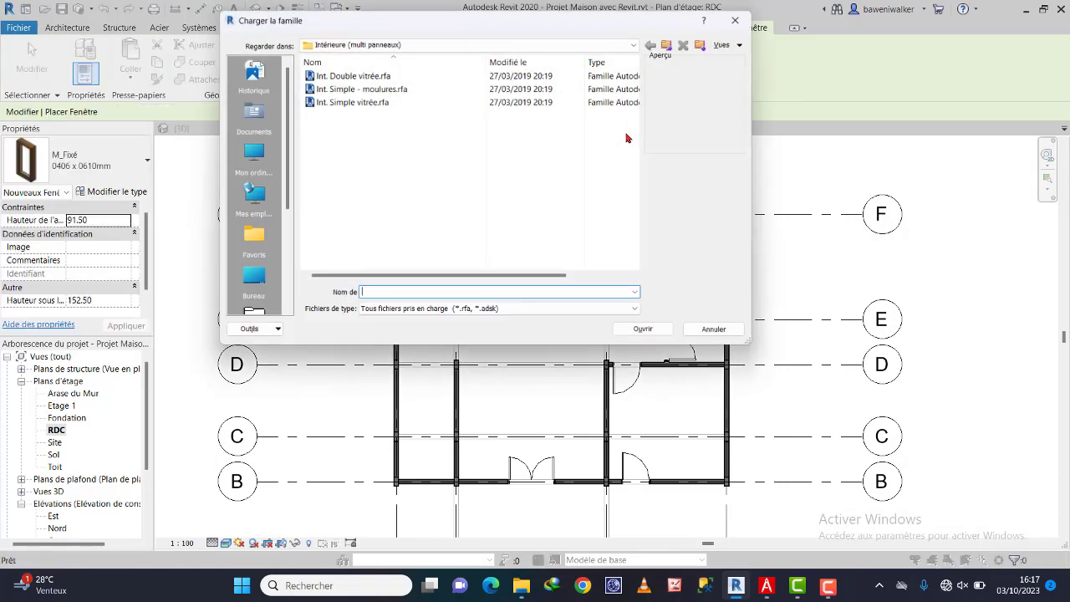
pyautogui.click(670, 46)
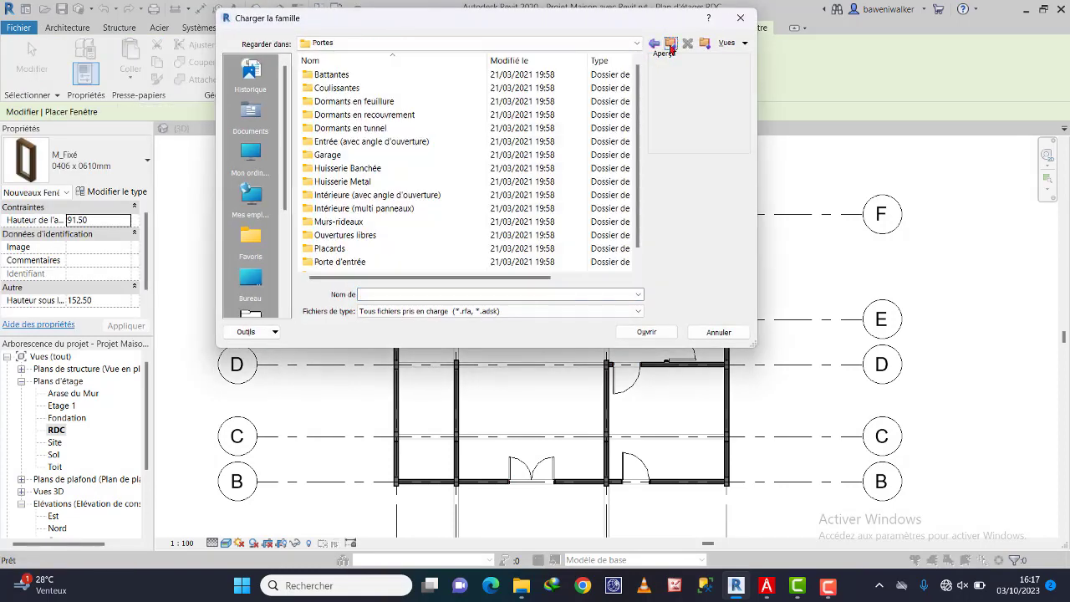
pyautogui.click(670, 46)
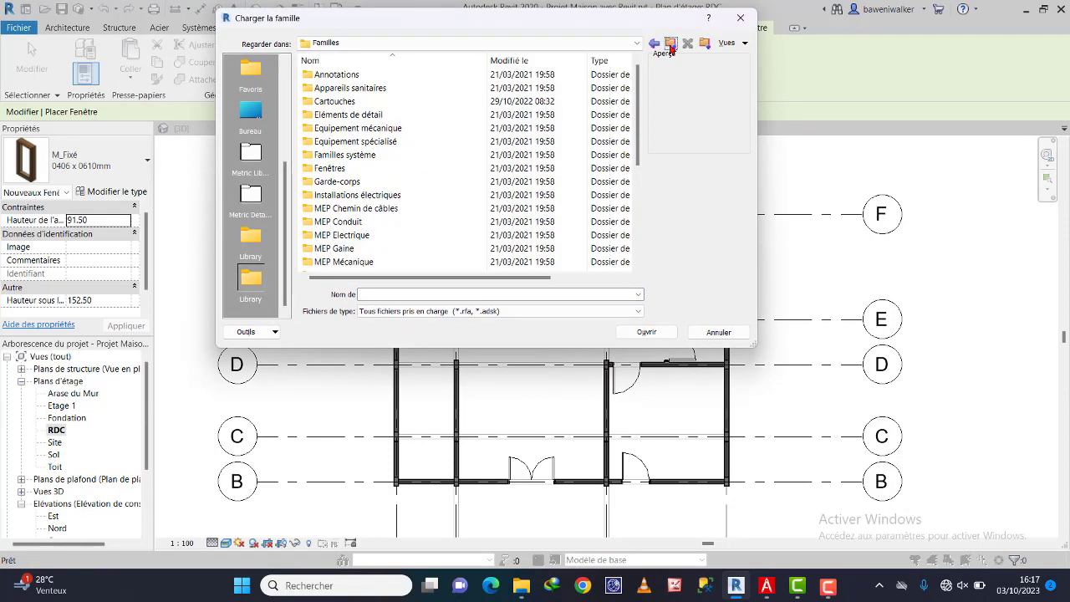
pyautogui.doubleClick(330, 168)
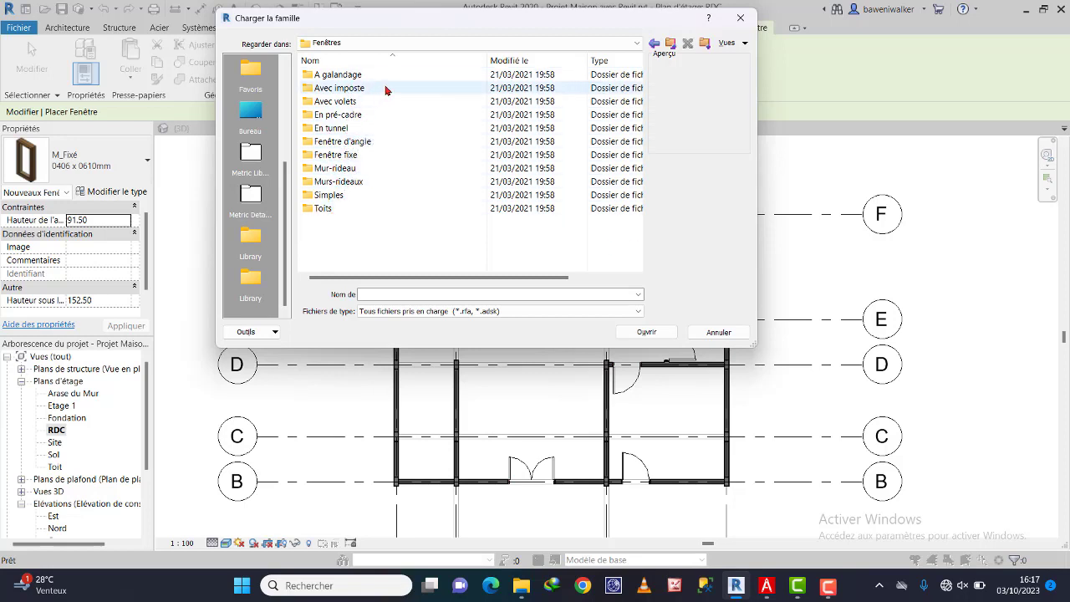
pyautogui.doubleClick(332, 187)
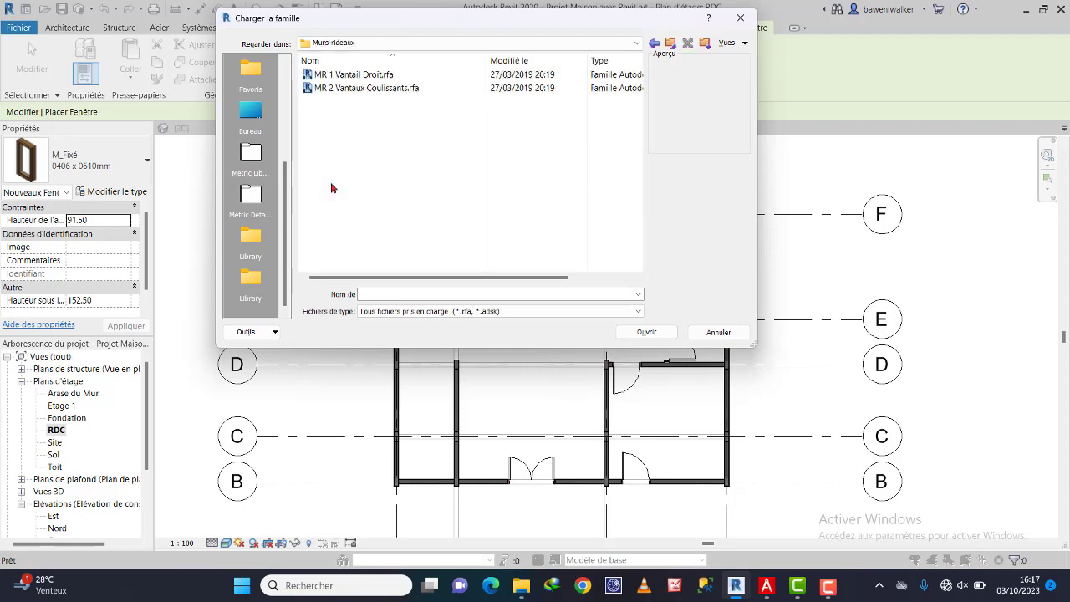
pyautogui.click(325, 76)
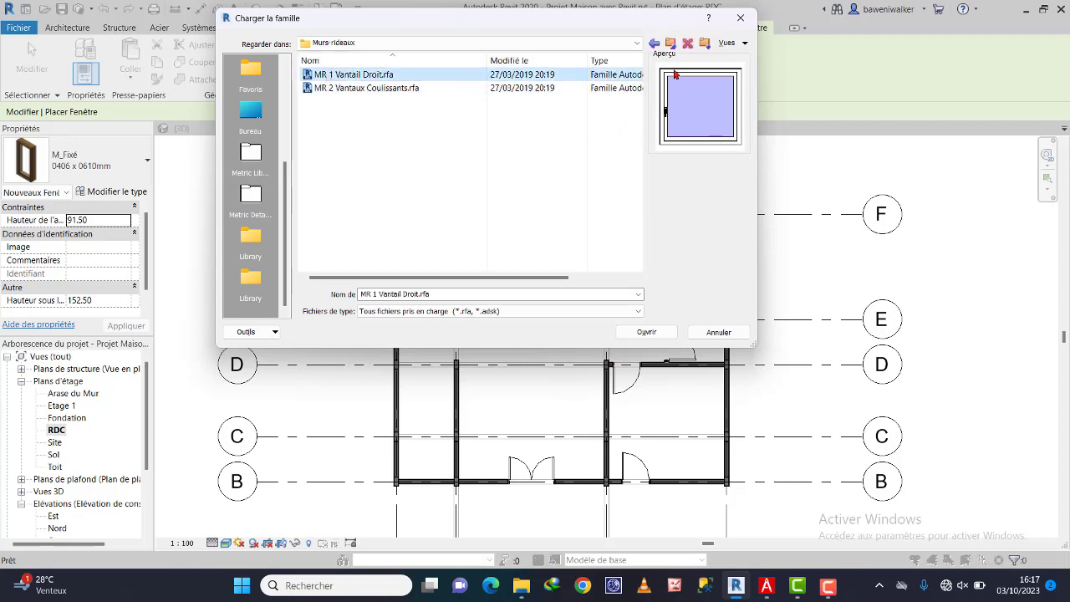
pyautogui.click(357, 90)
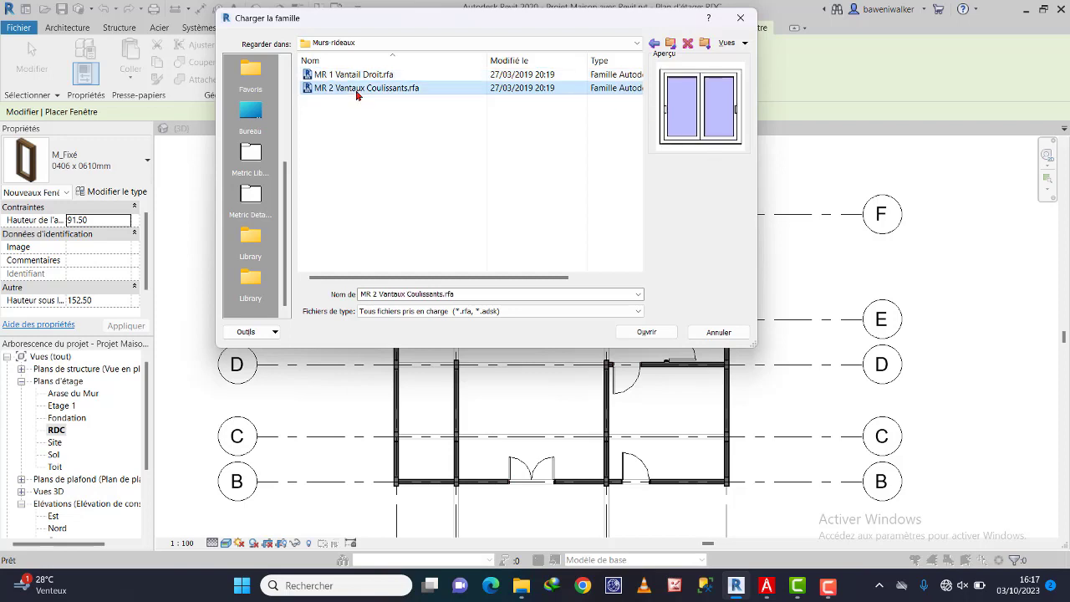
pyautogui.click(358, 77)
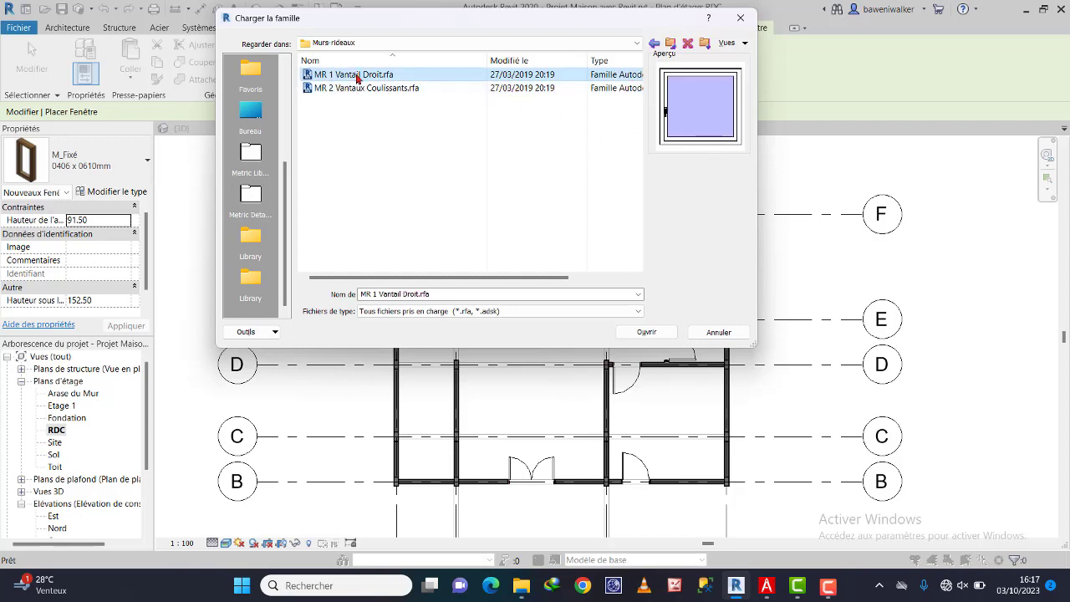
pyautogui.click(345, 88)
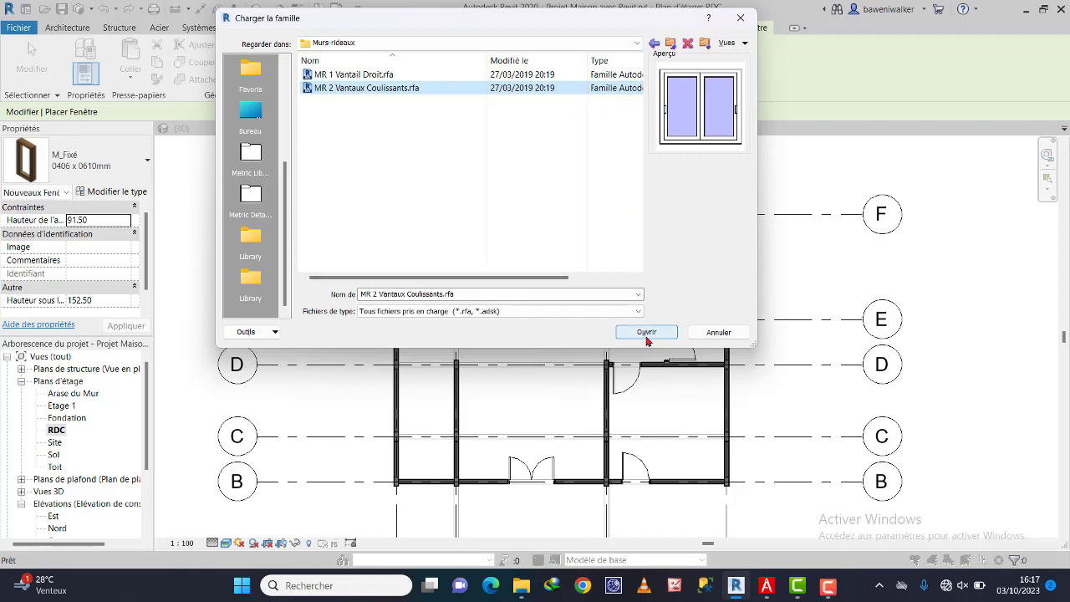
pyautogui.click(645, 338)
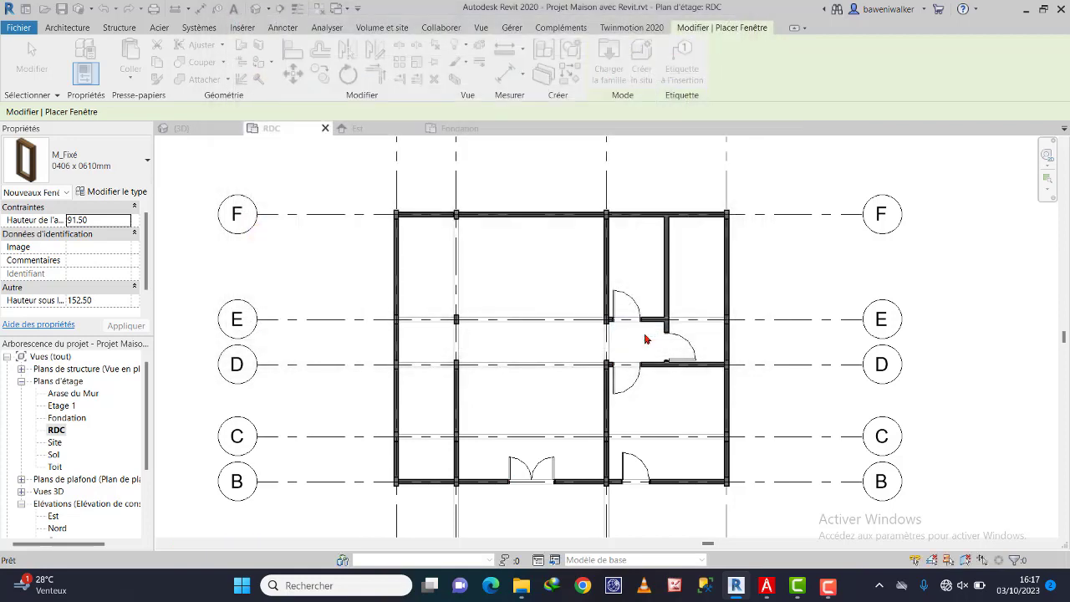
# - Dismiss the warning and preview the ronde and triangulaire families in Fenêtre fixe
pyautogui.click(568, 341)
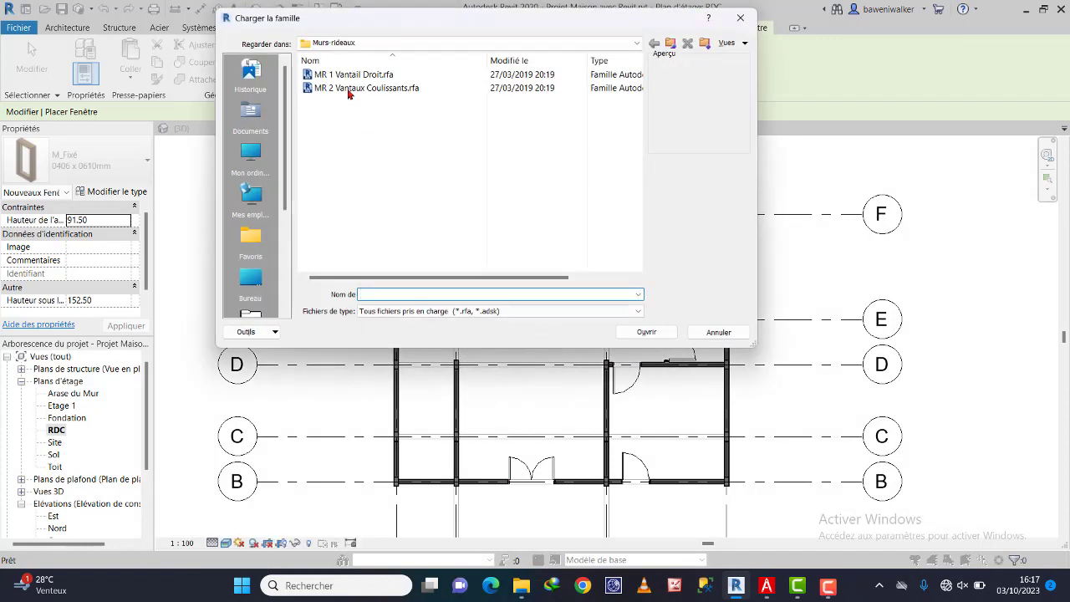
pyautogui.click(670, 45)
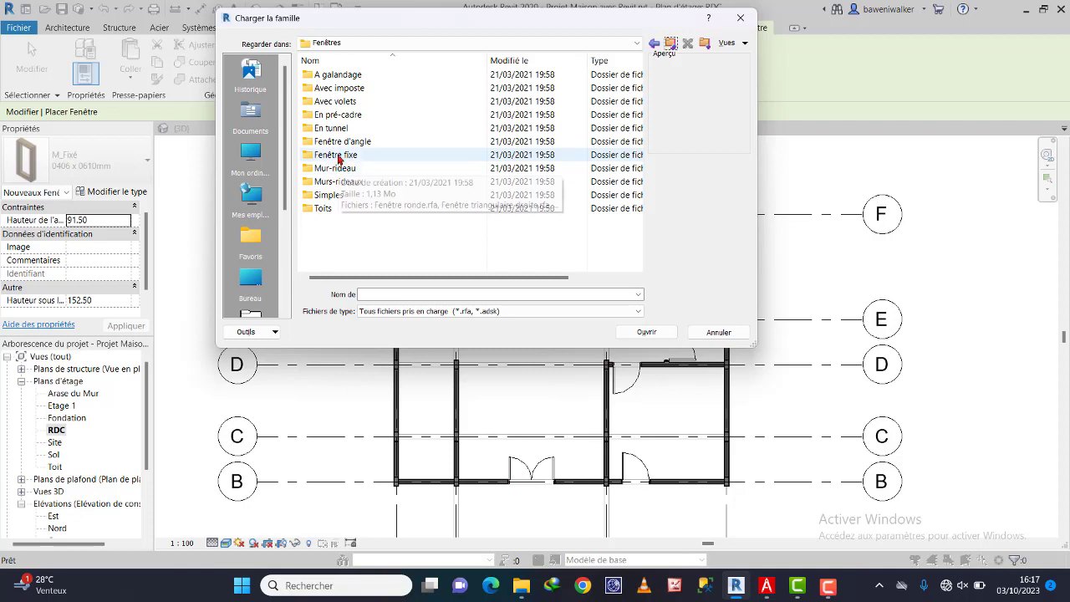
pyautogui.doubleClick(339, 157)
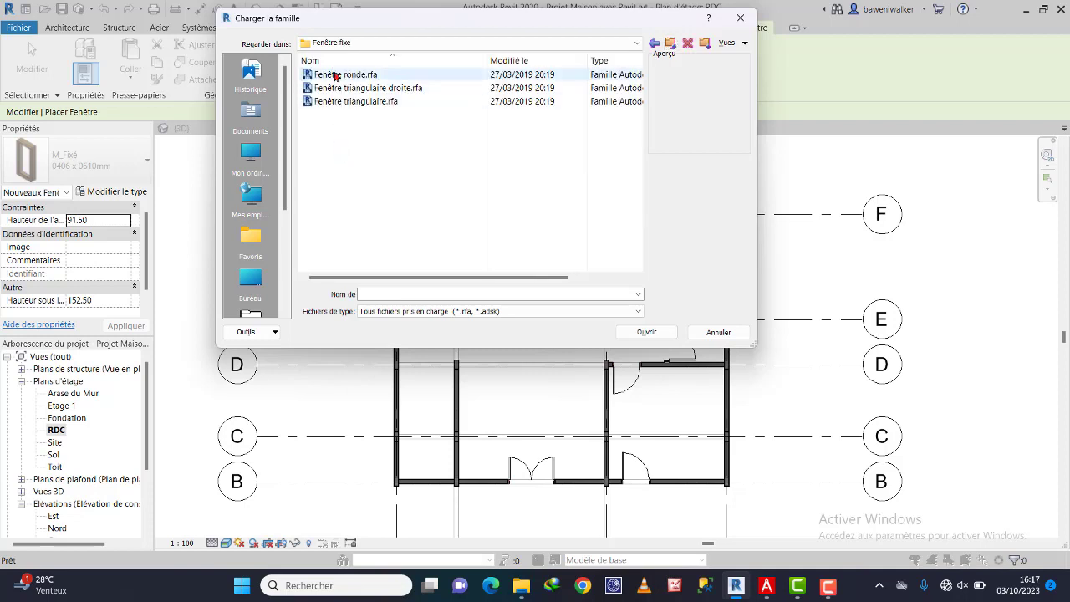
pyautogui.click(336, 87)
pyautogui.click(336, 101)
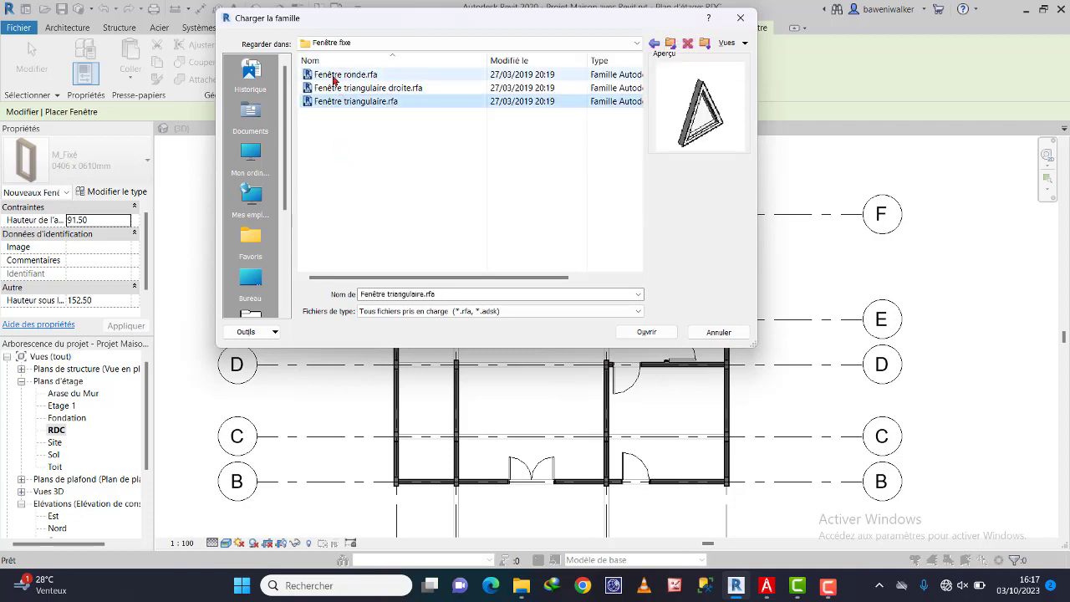
pyautogui.click(343, 74)
pyautogui.click(673, 48)
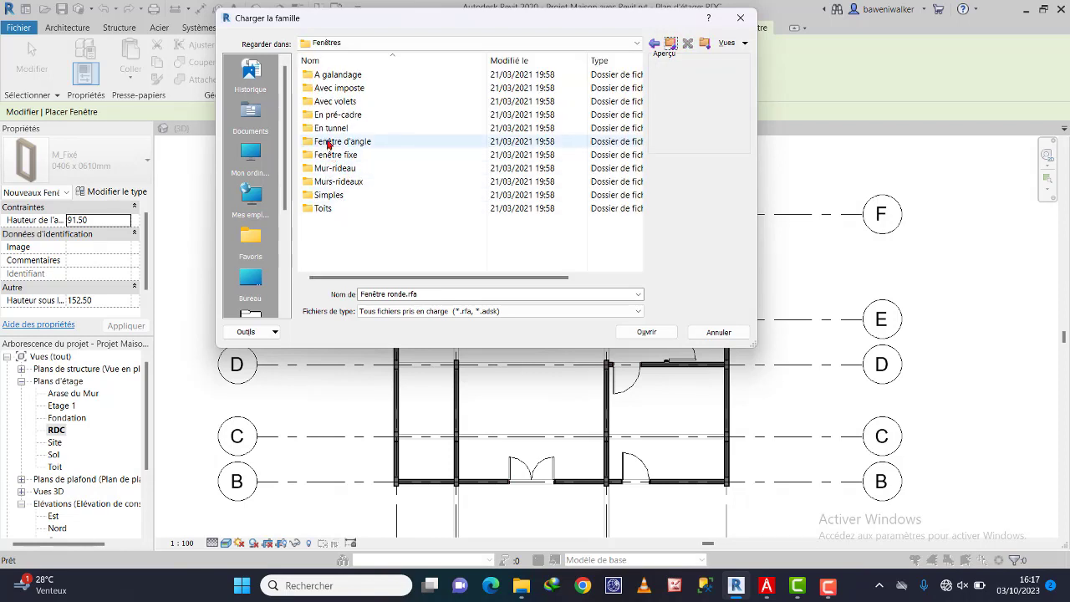
# - Preview the Avec volets shuttered window families and select VR-3 Vantaux.rfa
pyautogui.doubleClick(326, 102)
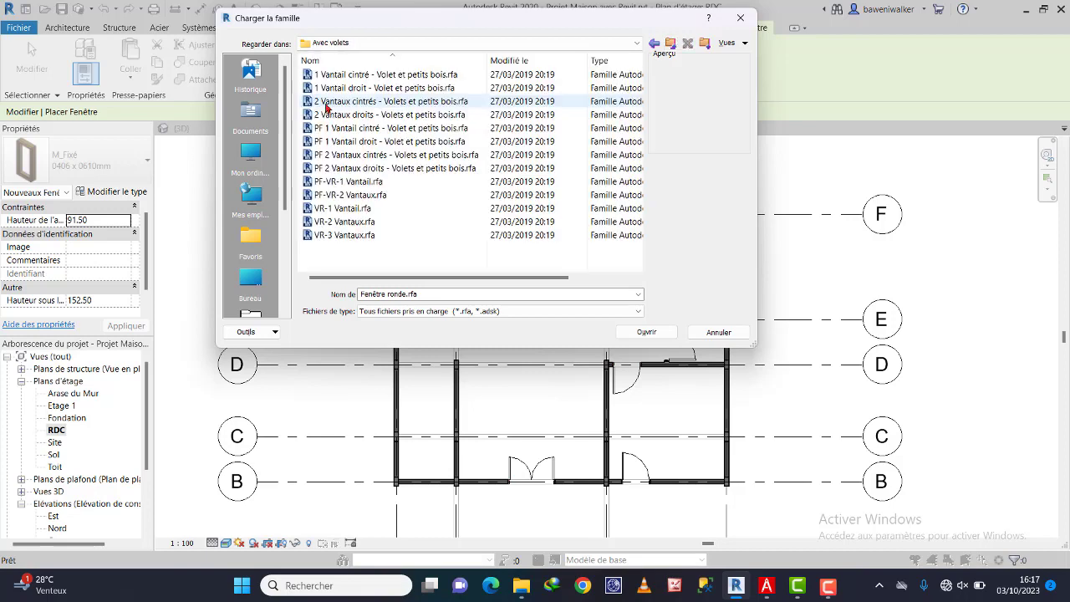
pyautogui.press('Down')
pyautogui.press('Down')
pyautogui.click(323, 103)
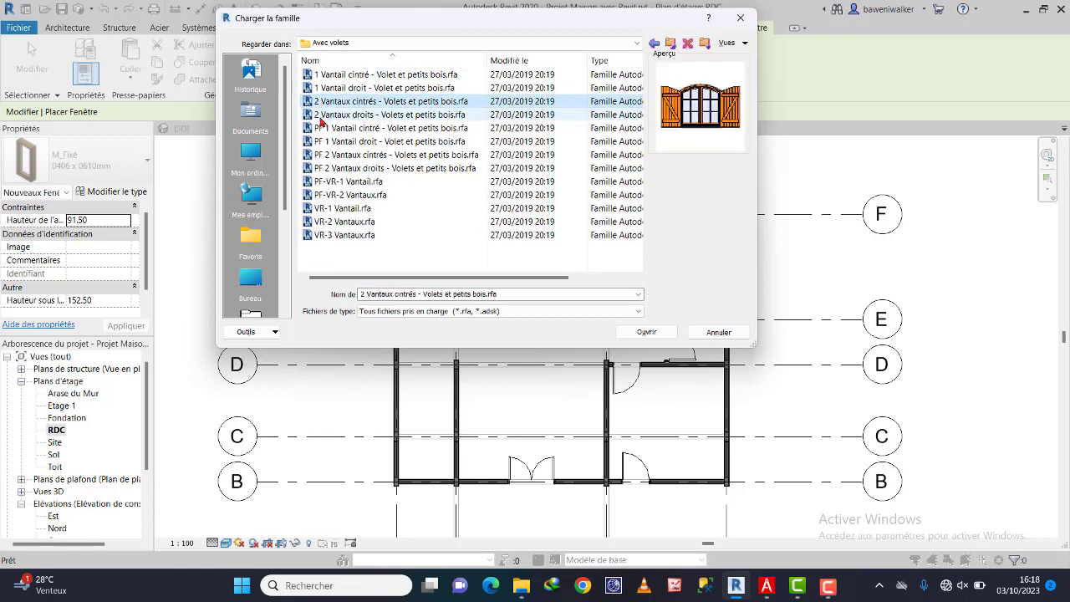
pyautogui.click(322, 117)
pyautogui.click(321, 132)
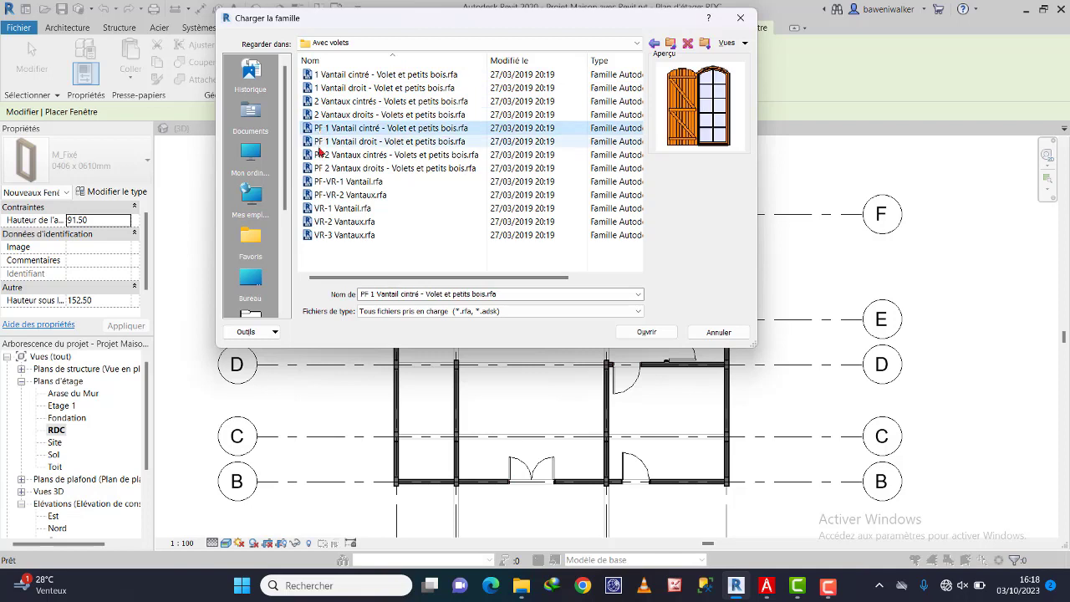
pyautogui.click(322, 146)
pyautogui.click(322, 159)
pyautogui.click(322, 172)
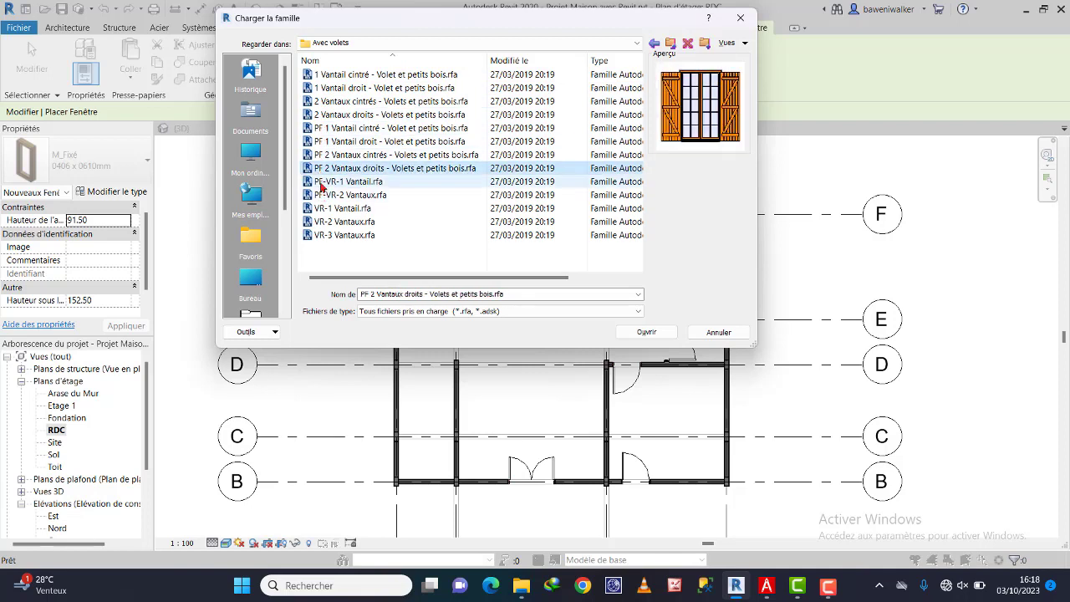
pyautogui.click(324, 184)
pyautogui.click(330, 208)
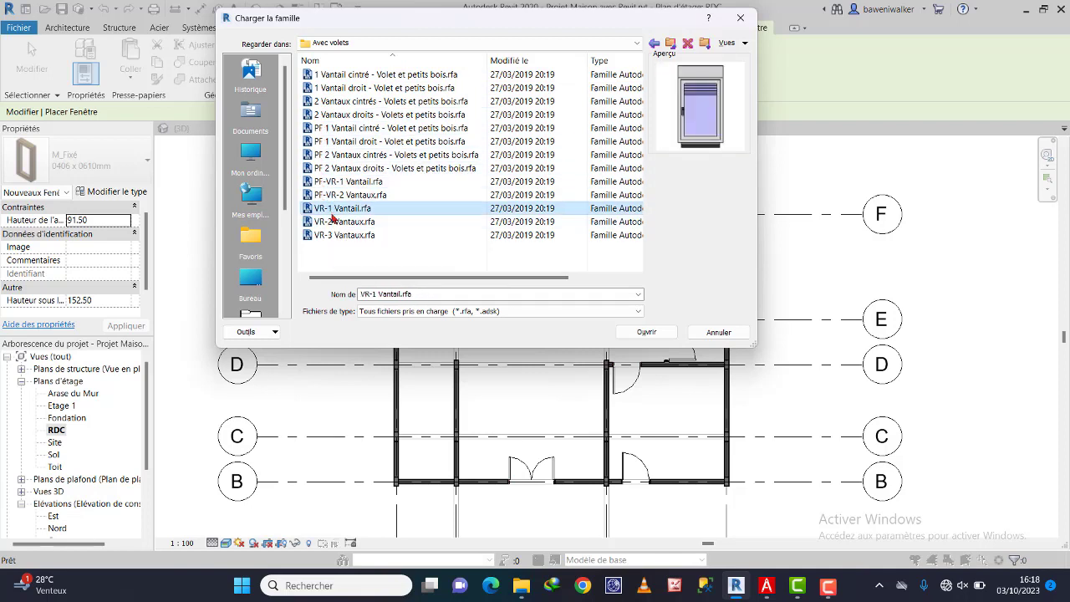
pyautogui.click(334, 223)
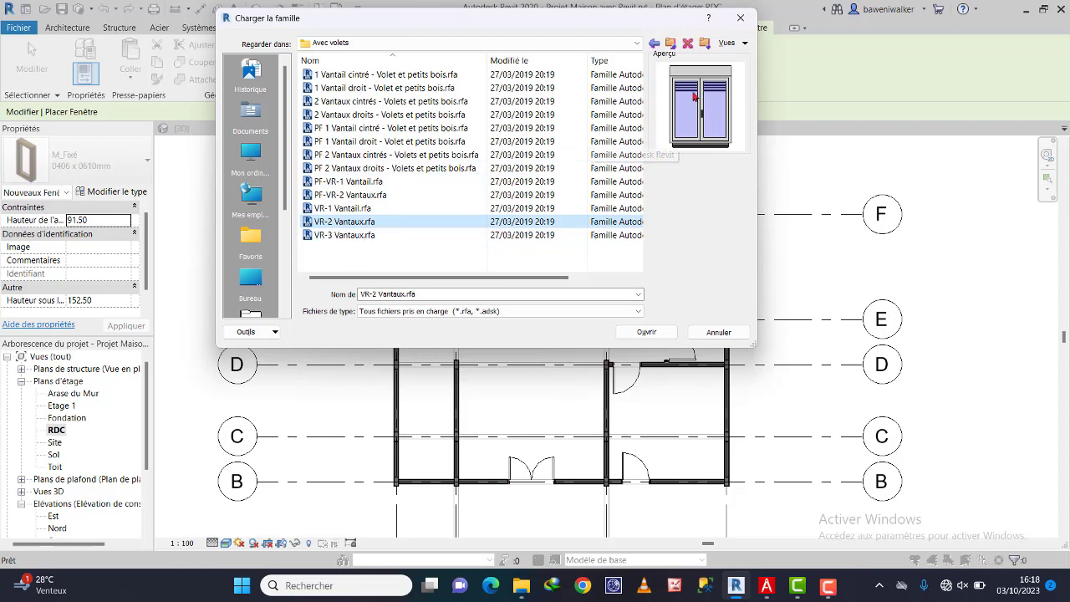
pyautogui.click(342, 234)
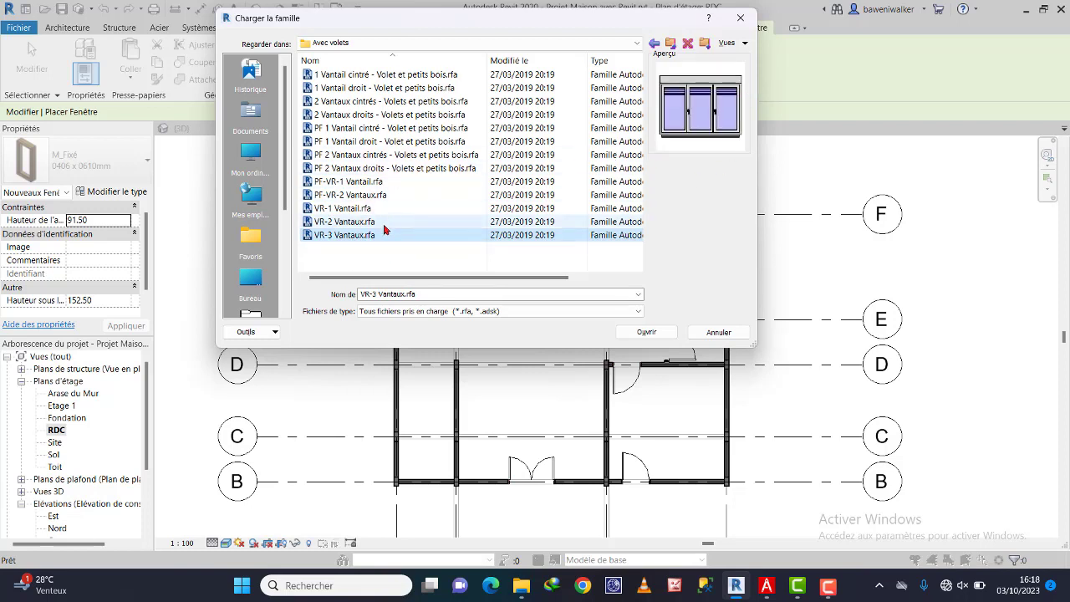
pyautogui.click(366, 222)
pyautogui.click(356, 235)
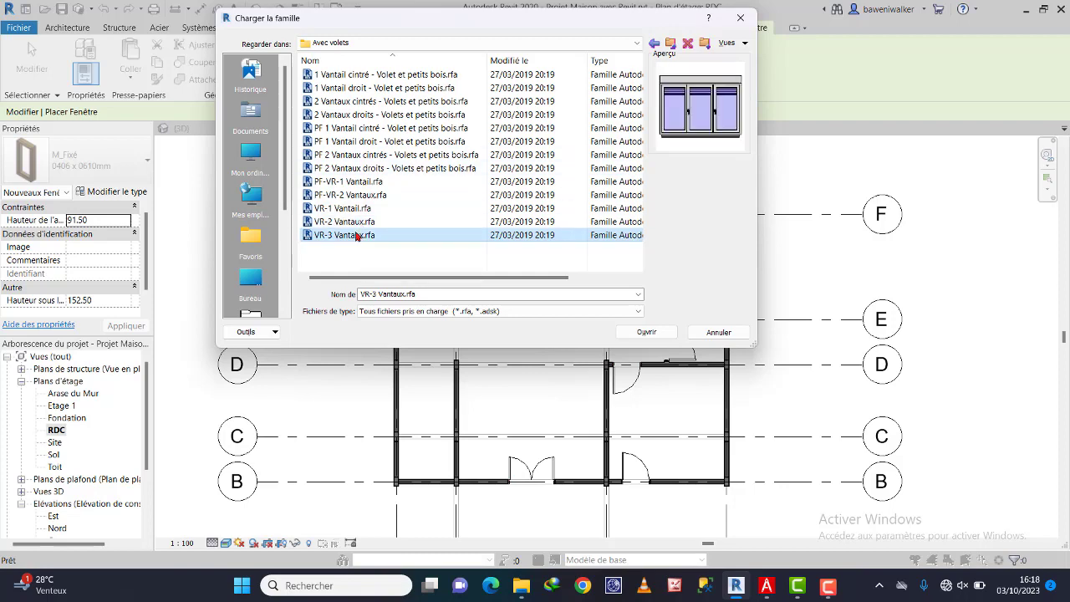
# - Load the VR-3 Vantaux types and place a 180 x 115 cm window at the top RDC wall's midpoint
pyautogui.click(645, 332)
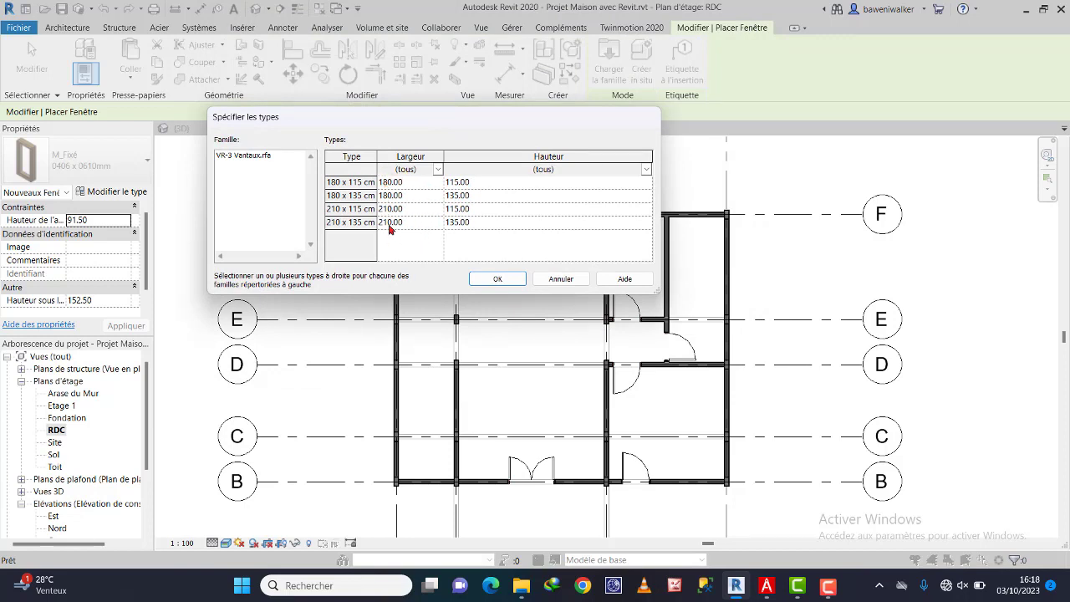
pyautogui.click(499, 279)
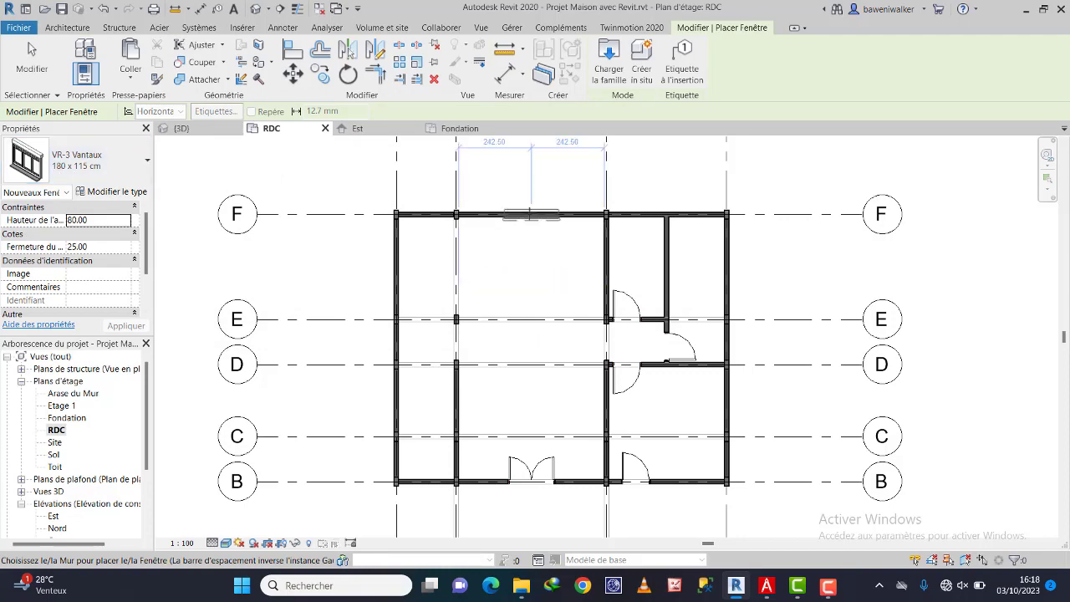
pyautogui.scroll(3, 532, 219)
pyautogui.scroll(1, 532, 219)
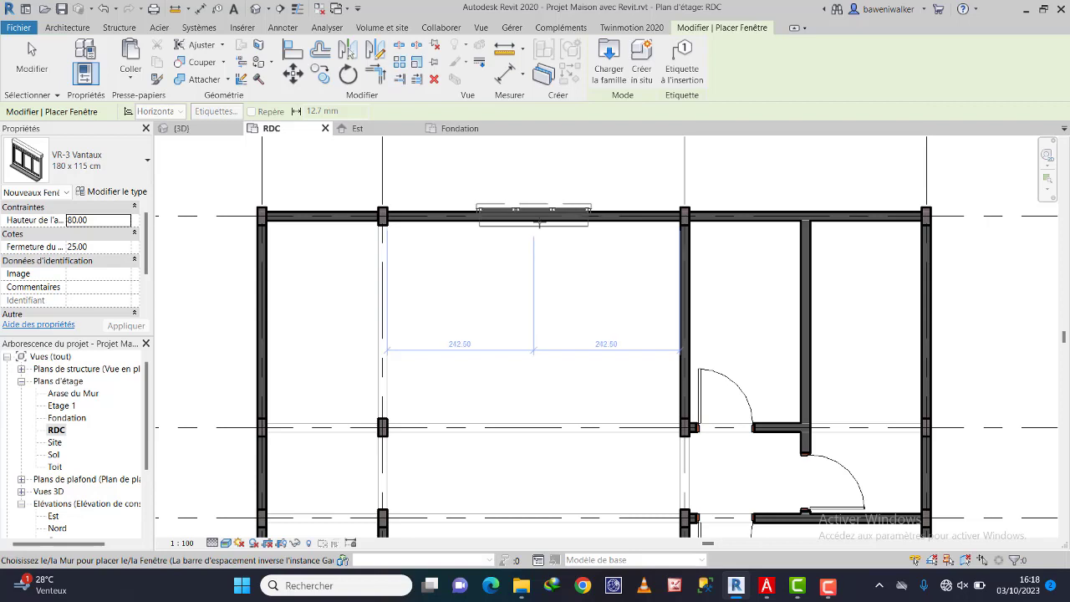
pyautogui.click(542, 238)
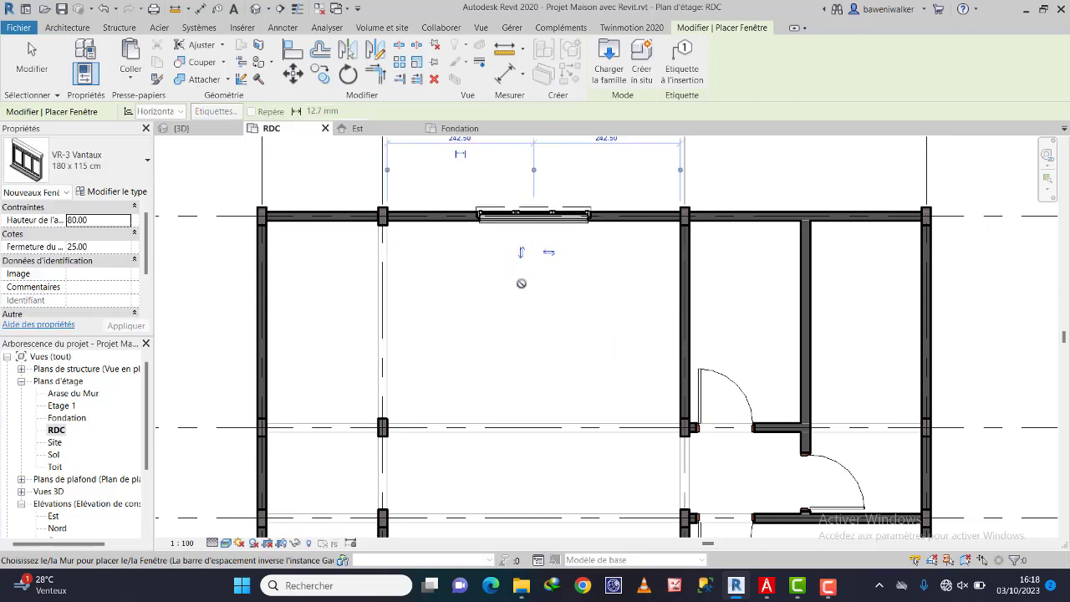
# - Load VR-1 Vantail.rfa and accept its 60 x 95 cm type
pyautogui.click(615, 75)
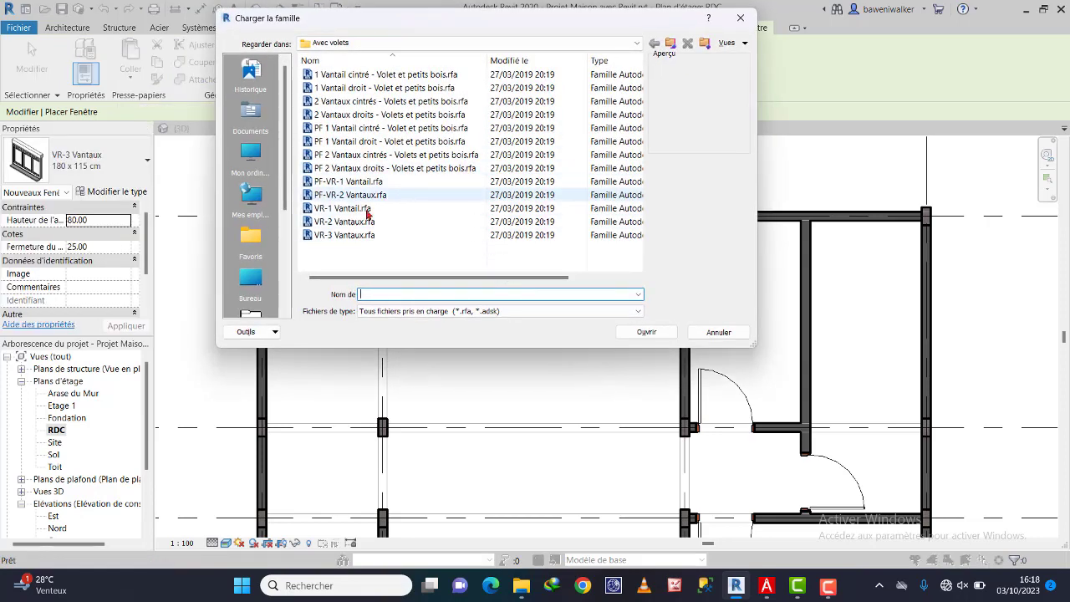
pyautogui.click(372, 208)
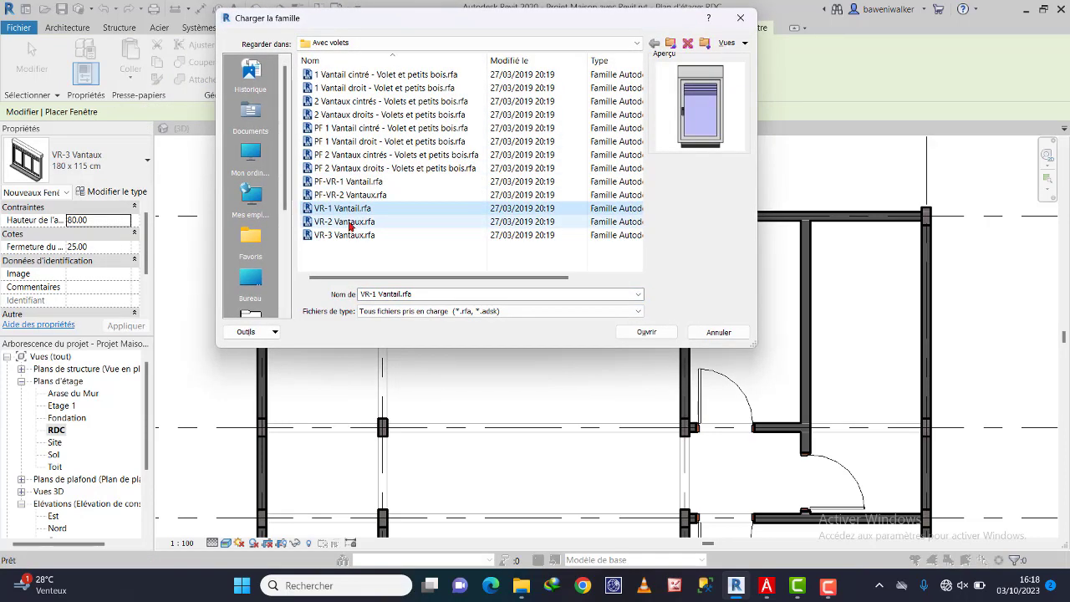
pyautogui.click(647, 332)
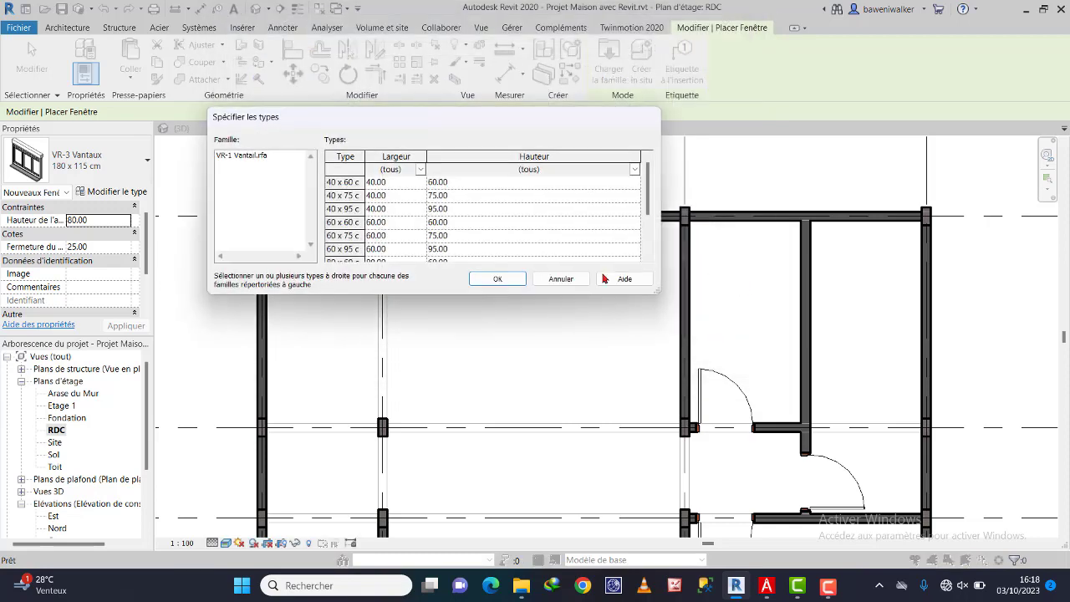
pyautogui.click(472, 278)
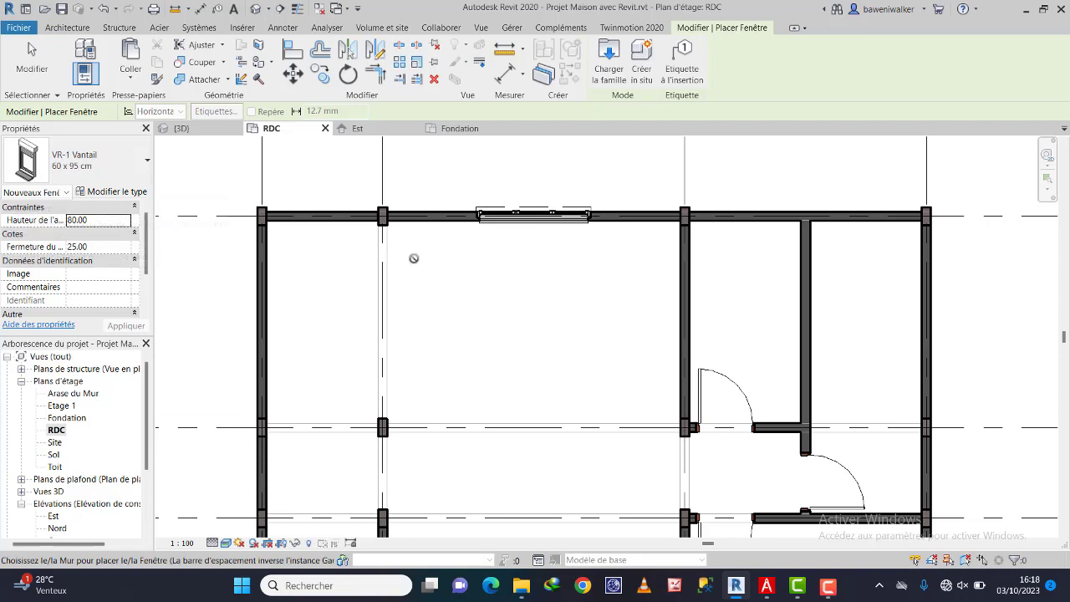
# - Place VR-1 Vantail windows at two spots on the top wall and one in a lower wall, then finish
pyautogui.scroll(1, 759, 225)
pyautogui.scroll(1, 759, 227)
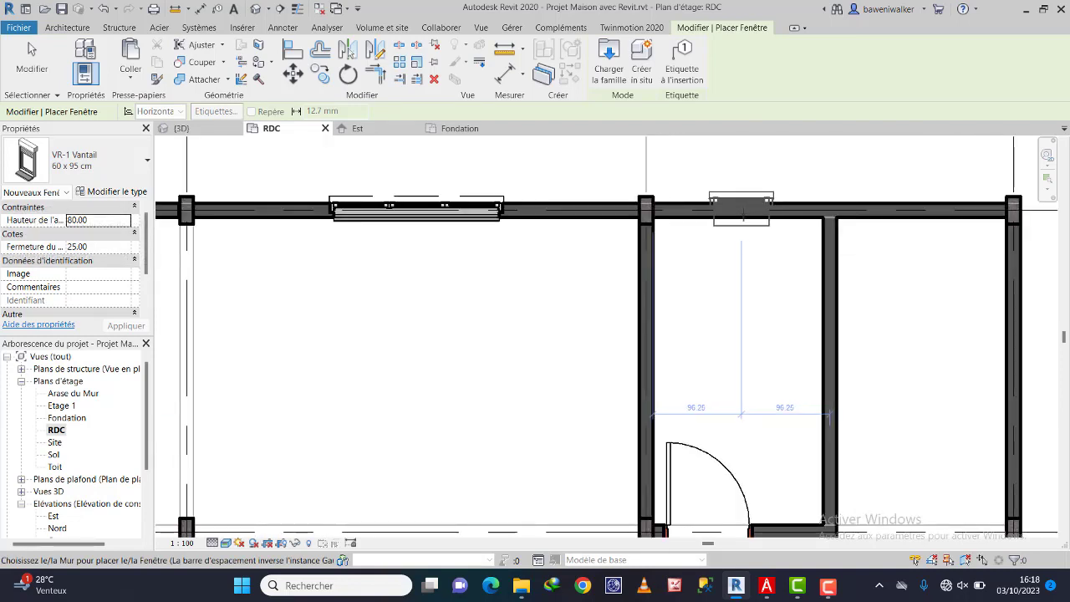
pyautogui.click(740, 213)
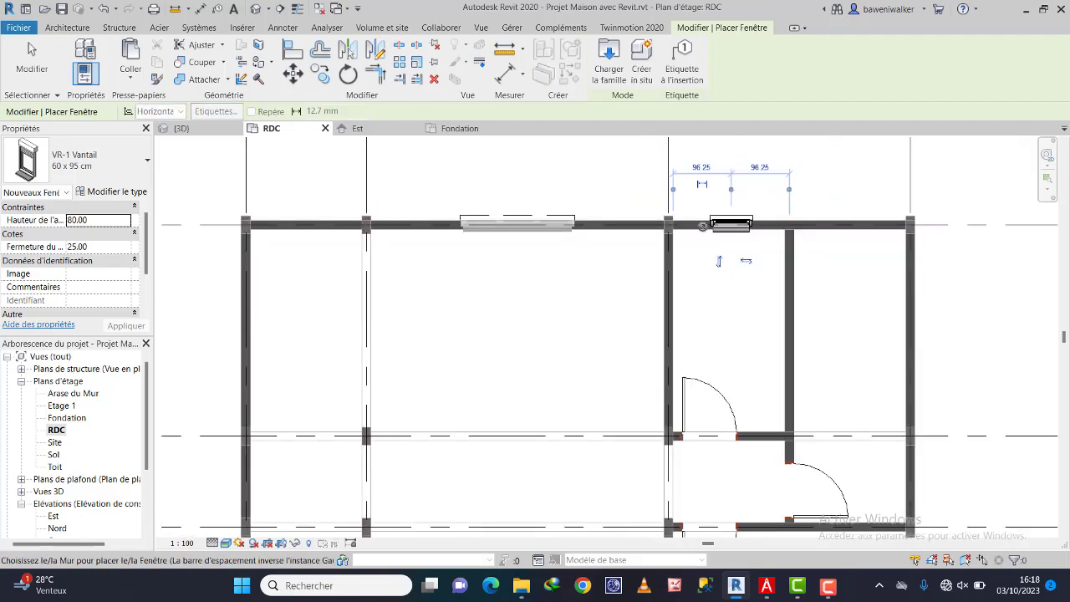
pyautogui.scroll(-2, 830, 236)
pyautogui.scroll(1, 830, 237)
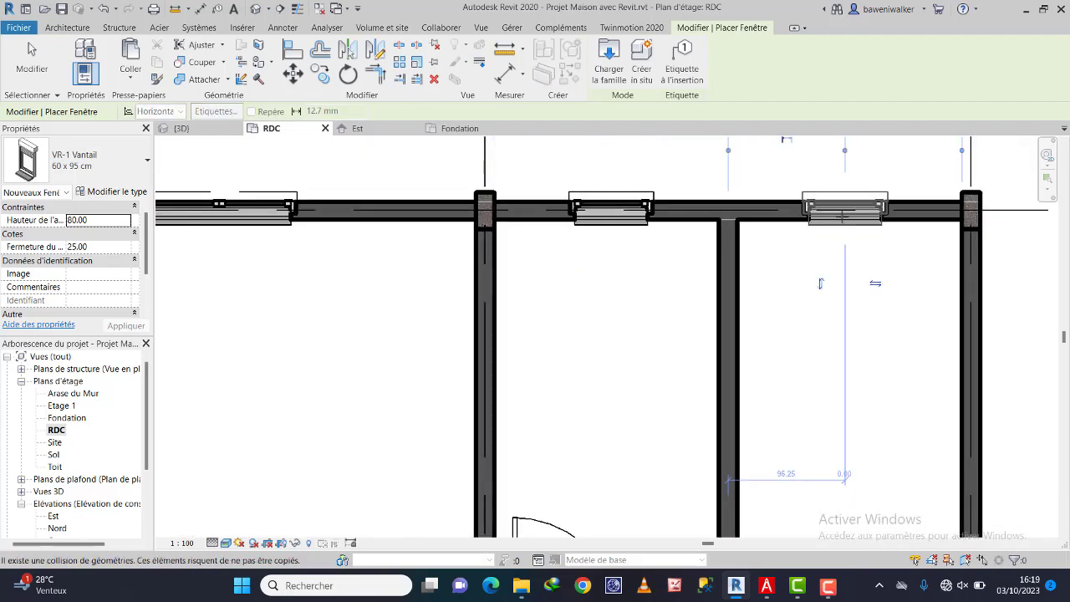
pyautogui.click(844, 208)
pyautogui.scroll(-3, 807, 351)
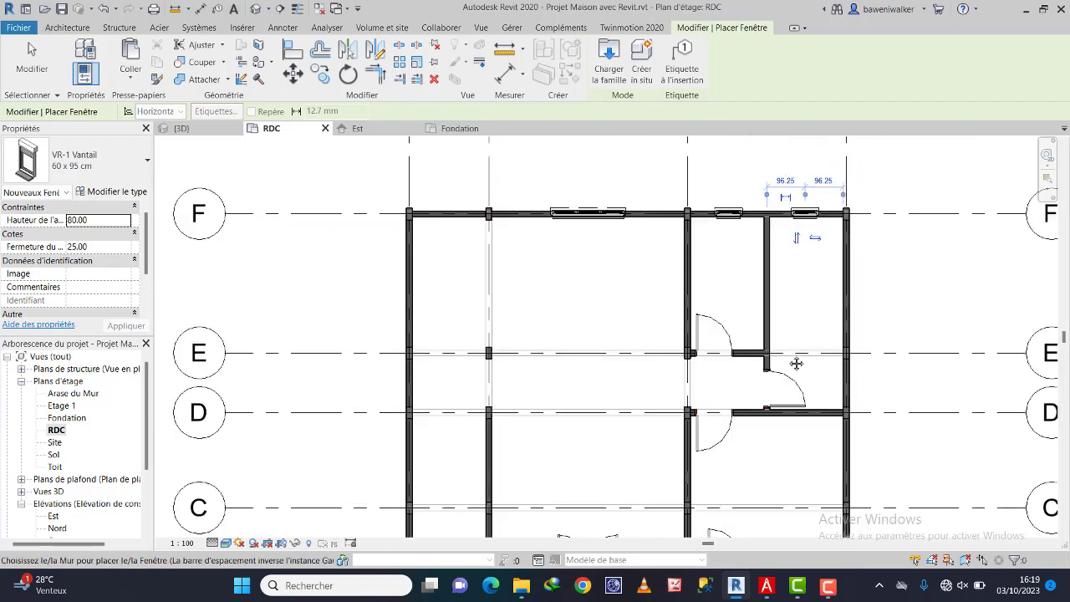
pyautogui.moveTo(726, 431); pyautogui.dragTo(721, 306, button='middle')
pyautogui.scroll(2, 731, 439)
pyautogui.scroll(1, 731, 440)
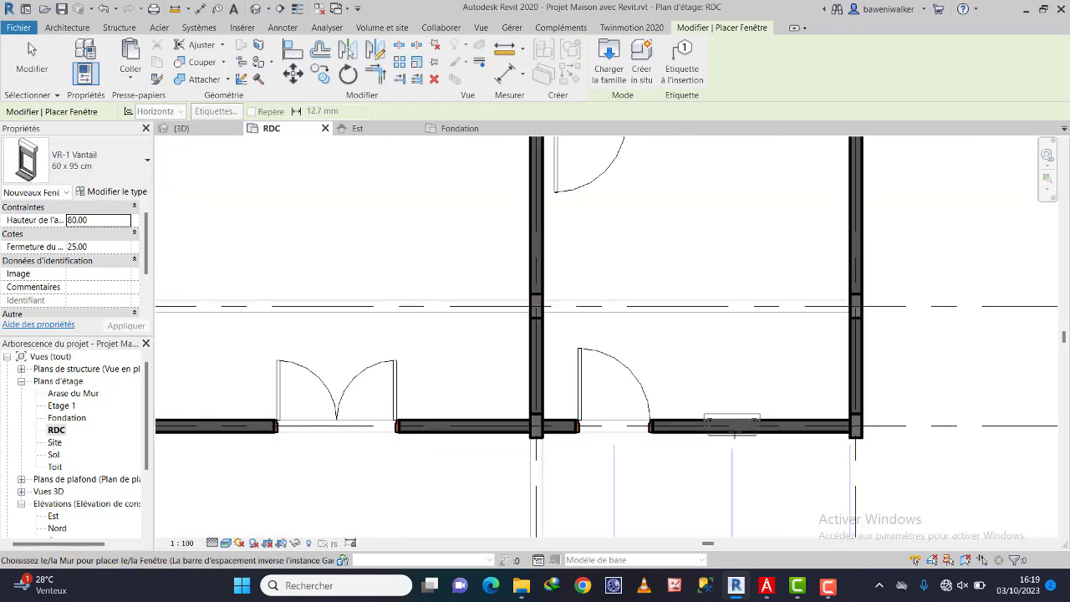
pyautogui.scroll(-2, 731, 428)
pyautogui.scroll(1, 740, 422)
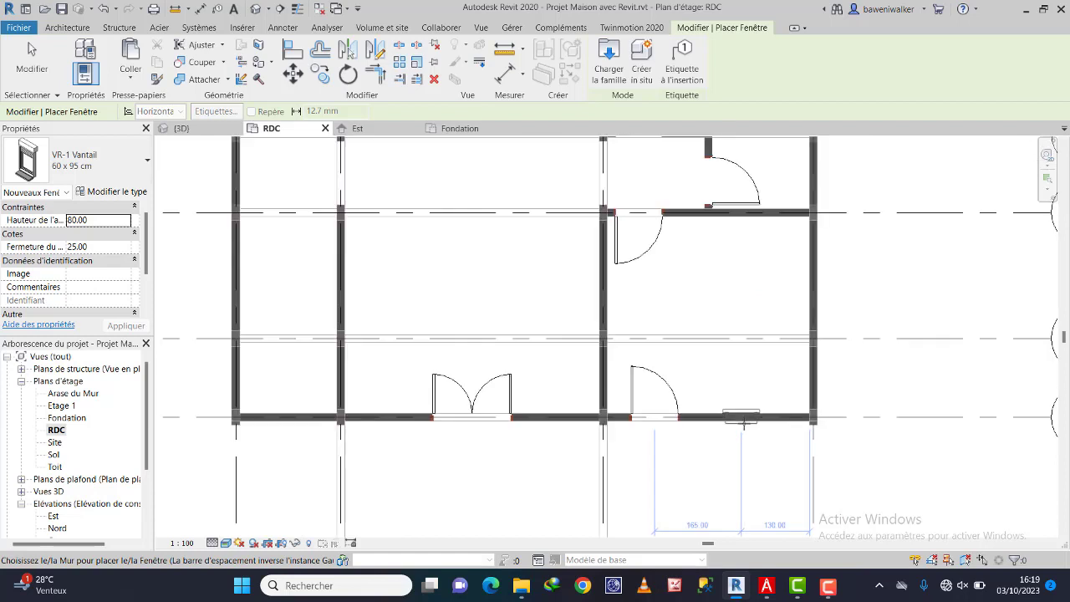
pyautogui.click(741, 422)
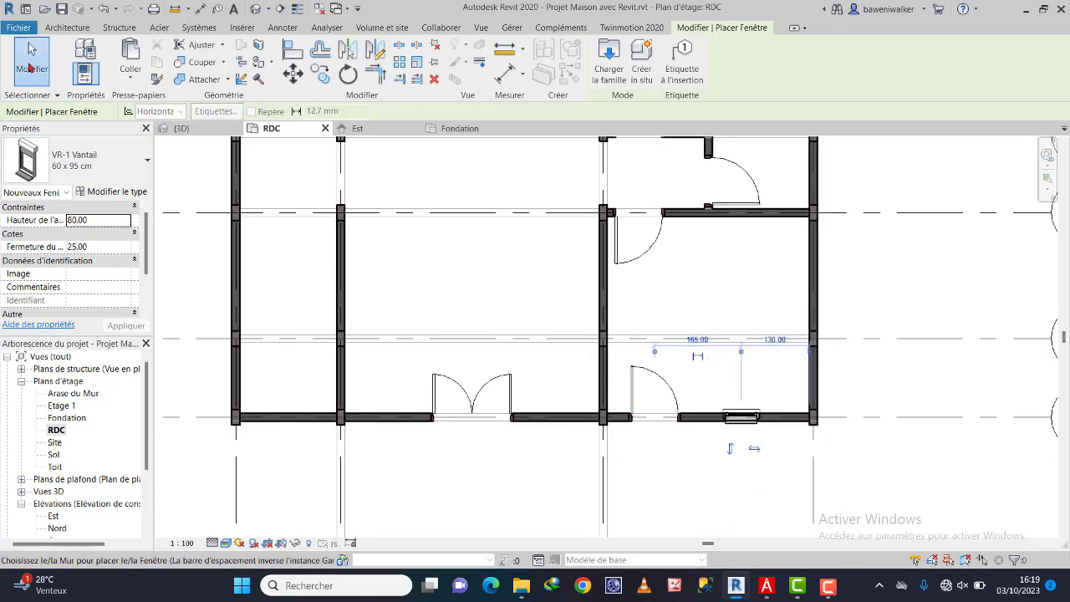
pyautogui.click(32, 63)
# - Switch to the default 3D view and zoom toward the small window beside the glazed door
pyautogui.click(258, 9)
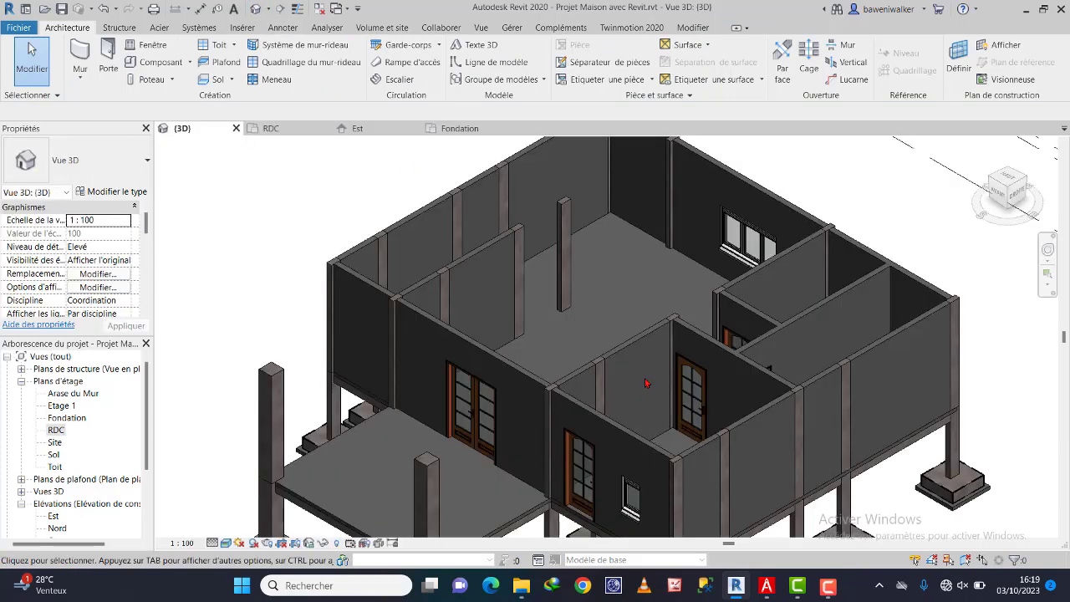
pyautogui.scroll(-3, 610, 385)
pyautogui.scroll(-1, 661, 449)
pyautogui.scroll(2, 713, 388)
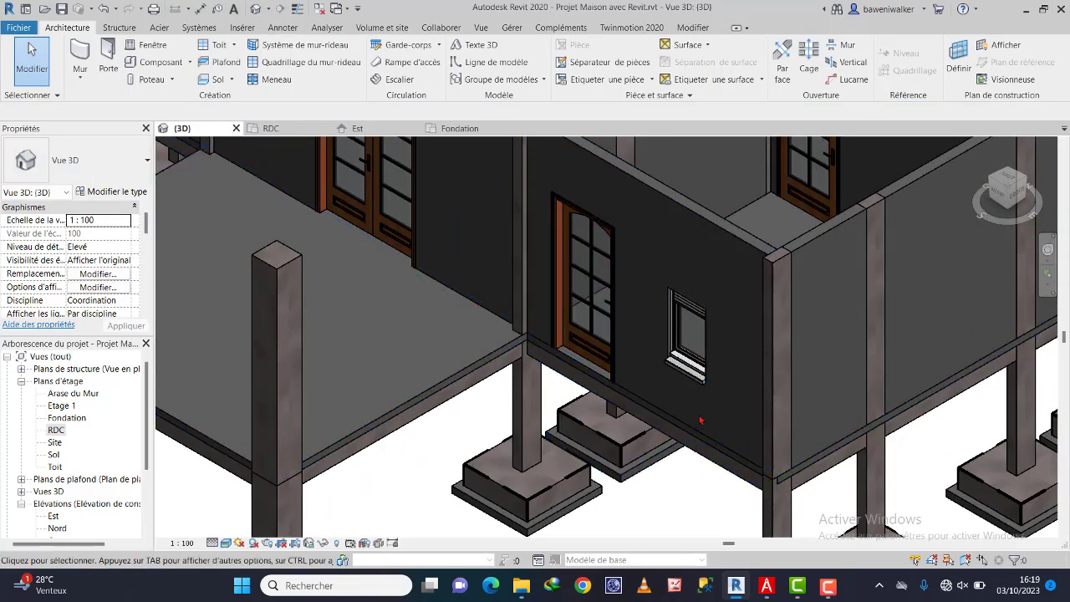
pyautogui.keyDown('shift'); pyautogui.moveTo(703, 404); pyautogui.dragTo(775, 373, button='middle'); pyautogui.keyUp('shift')
pyautogui.scroll(2, 824, 315)
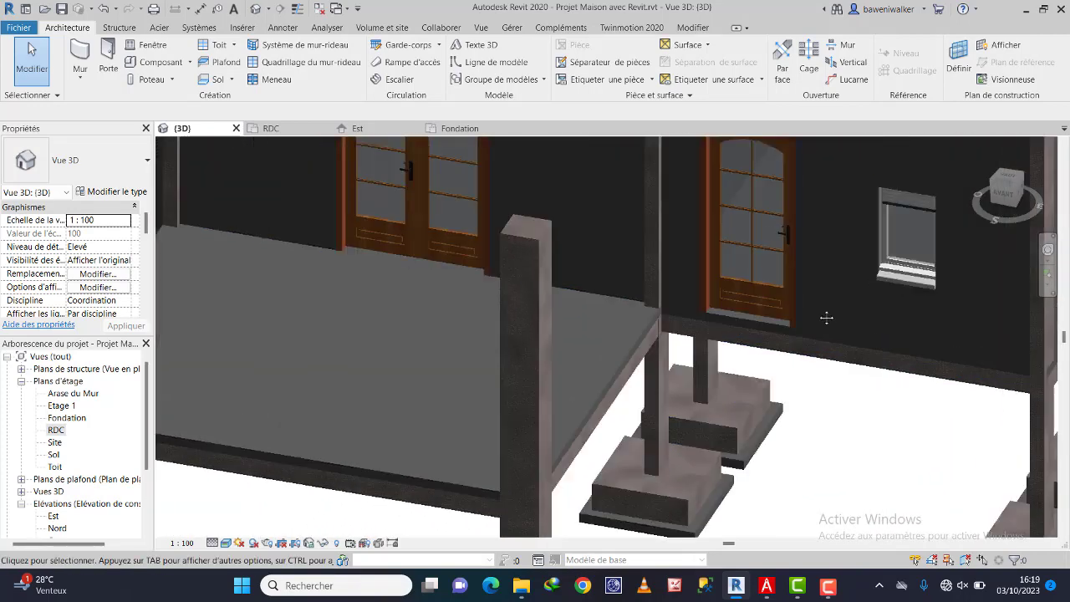
pyautogui.scroll(2, 824, 315)
pyautogui.scroll(2, 669, 320)
pyautogui.scroll(1, 645, 320)
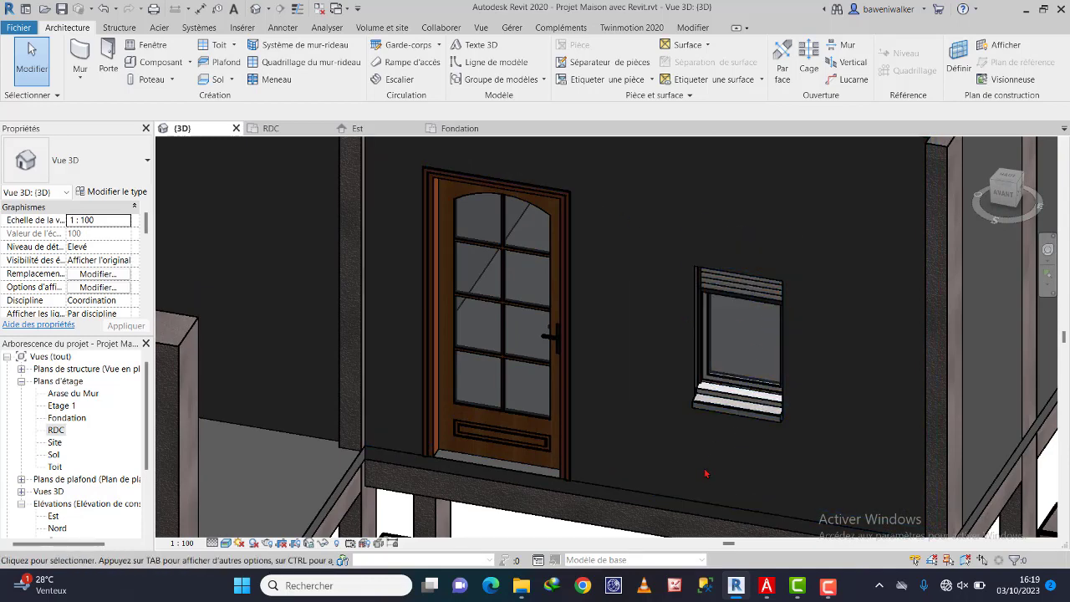
# - Change the small VR-1 window's sill height from 80 to 90
pyautogui.click(735, 393)
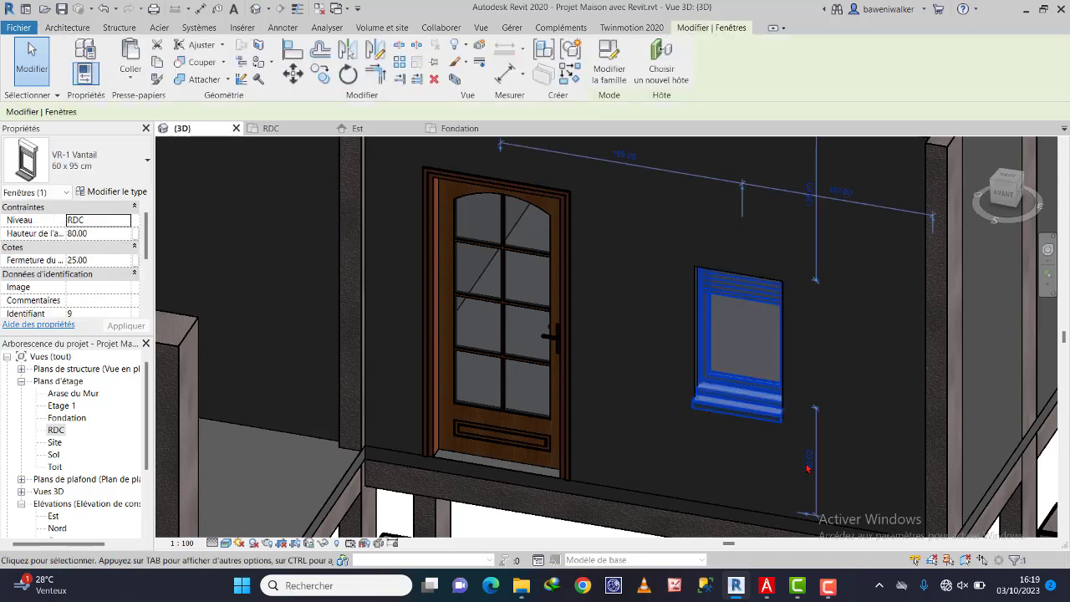
pyautogui.scroll(1, 809, 470)
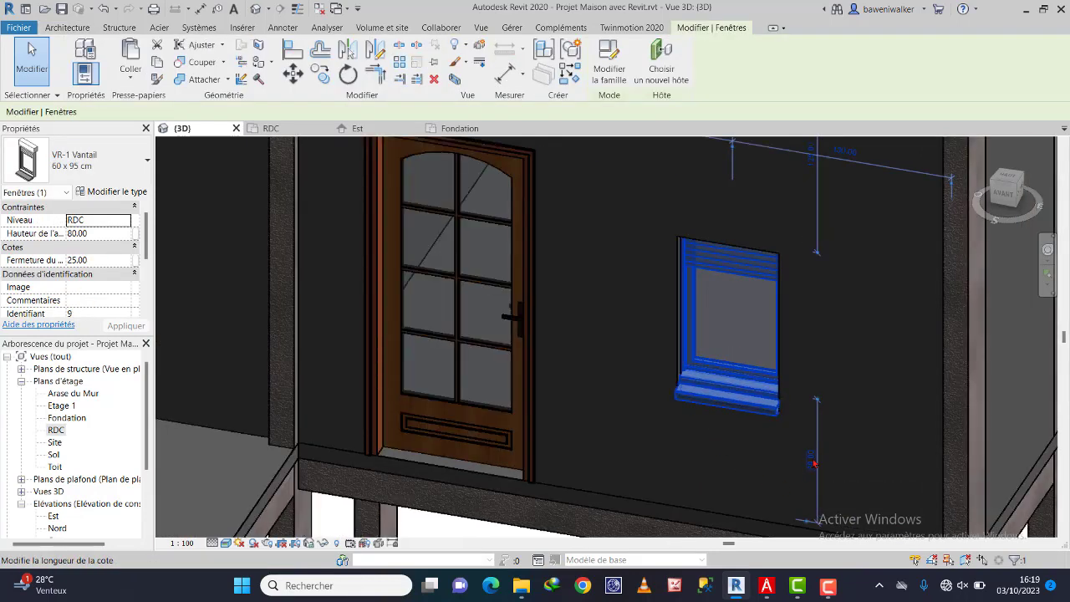
pyautogui.click(812, 461)
pyautogui.write('90')
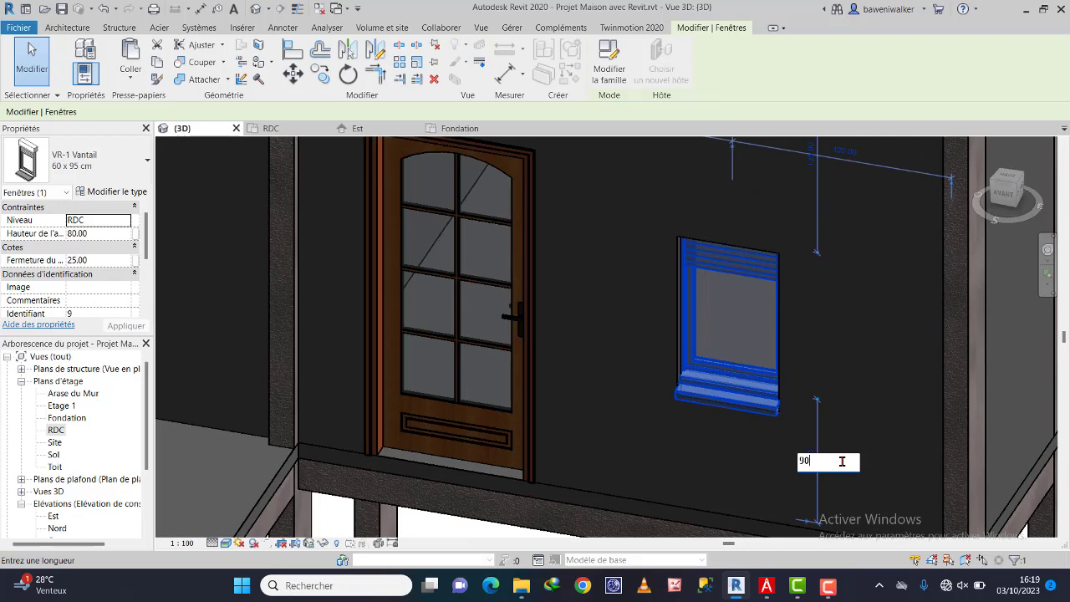
pyautogui.press('Return')
pyautogui.scroll(-1, 657, 444)
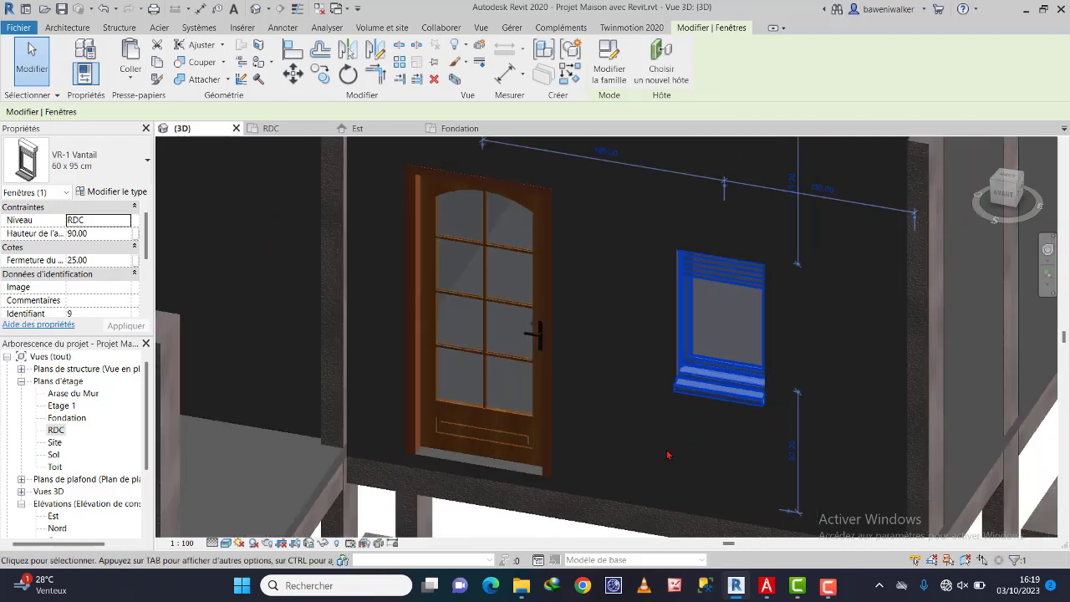
pyautogui.scroll(-2, 657, 443)
pyautogui.press('Escape')
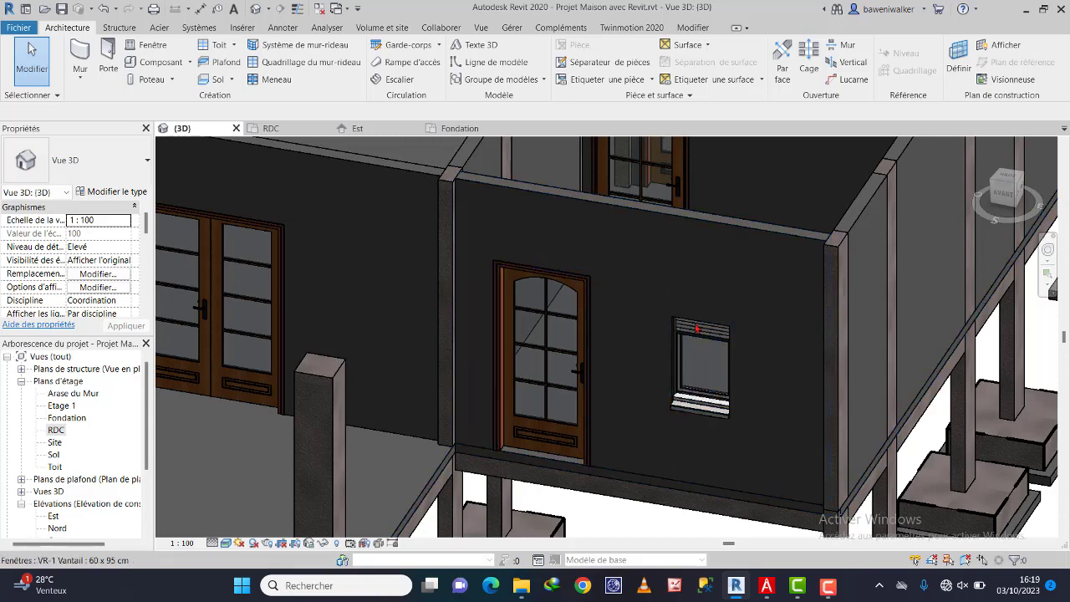
# - Duplicate the window's type as 'Fenetre 130' and set its Hauteur to 120
pyautogui.click(714, 407)
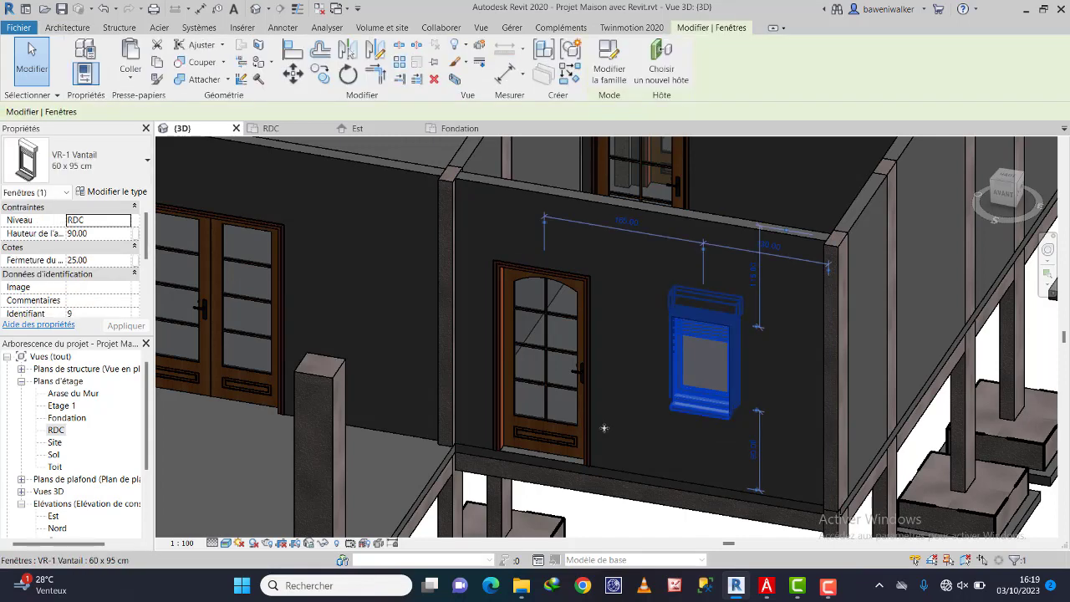
pyautogui.click(93, 195)
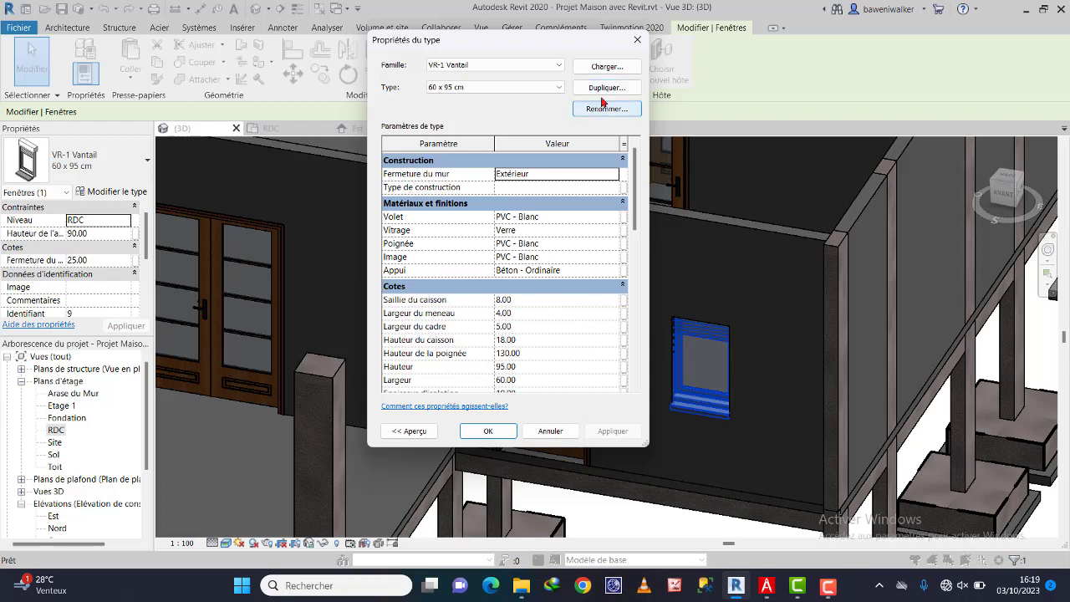
pyautogui.click(602, 89)
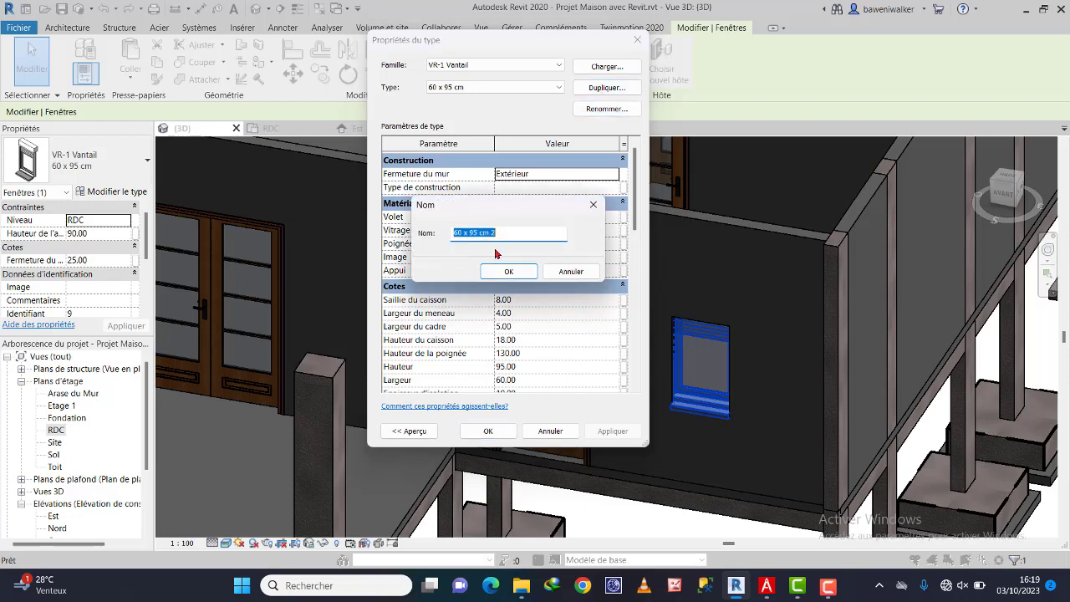
pyautogui.write('Fenetre 130')
pyautogui.click(514, 272)
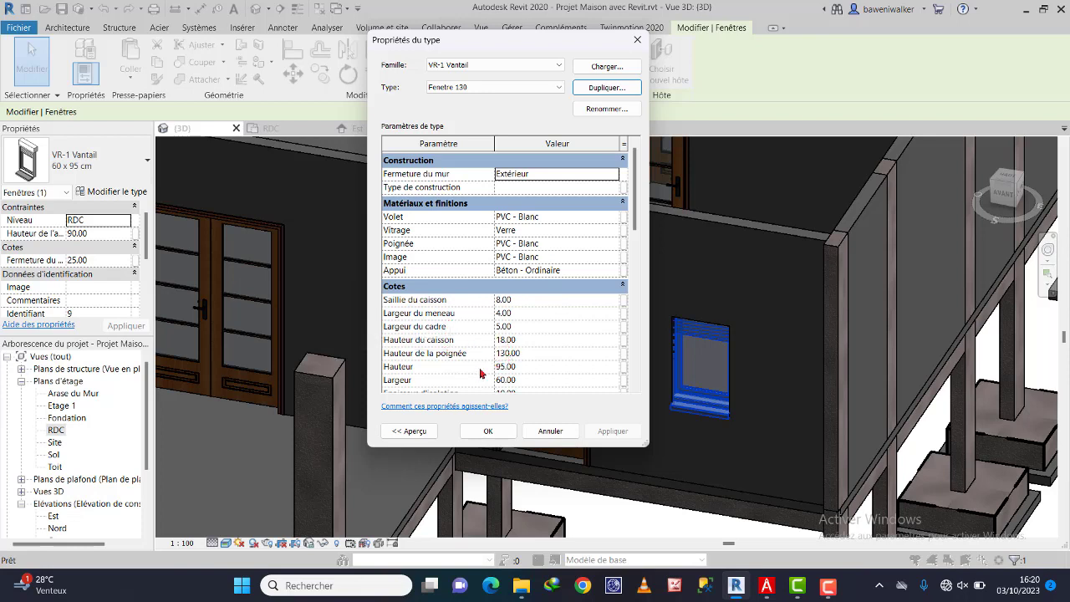
pyautogui.click(505, 368)
pyautogui.write('120')
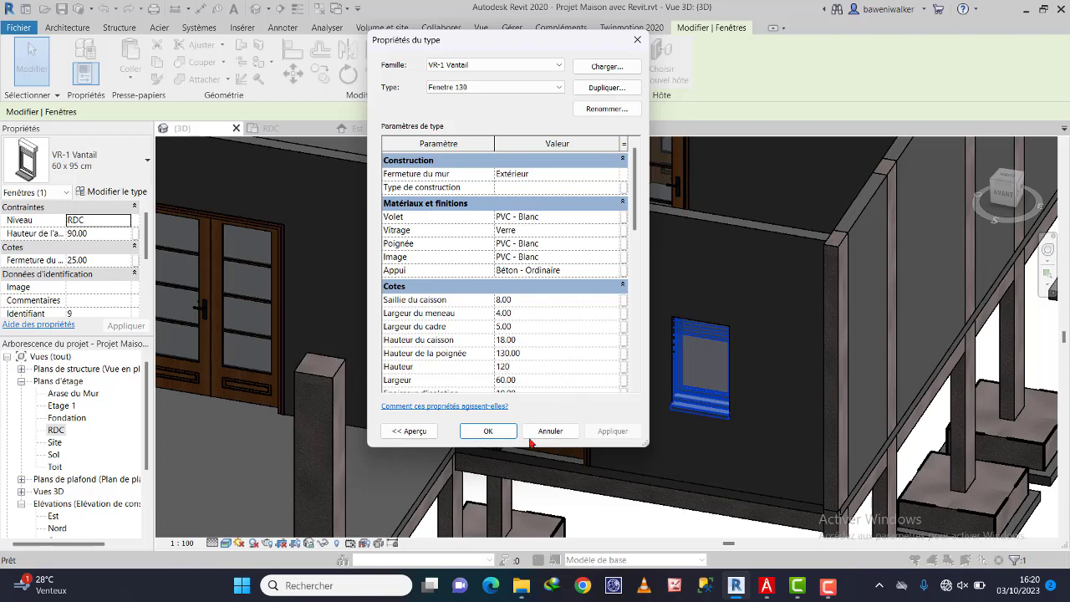
pyautogui.click(487, 431)
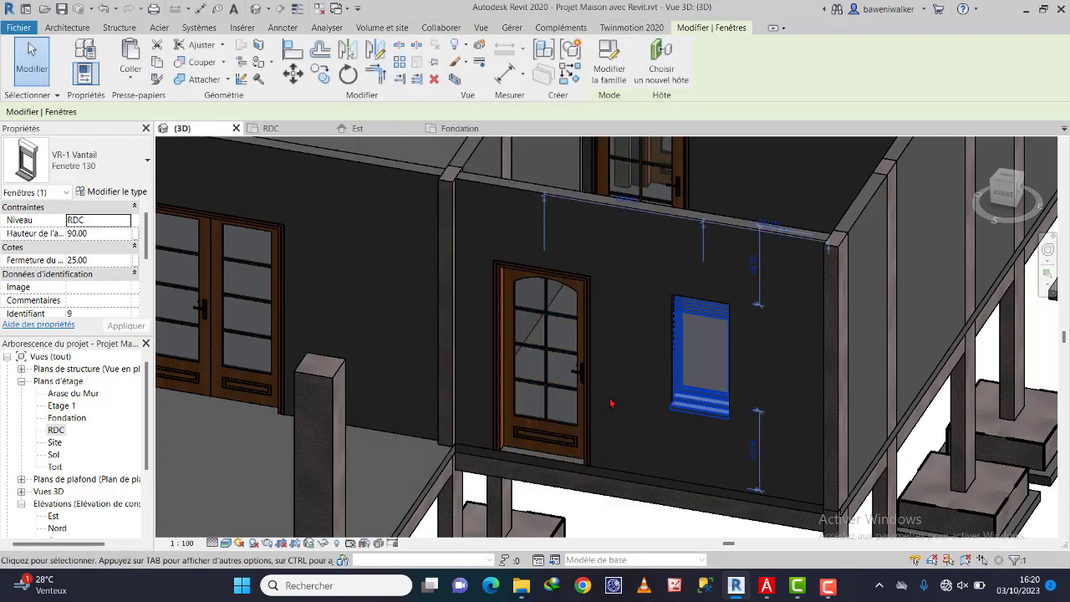
# - Deselect the window and view the house from the front to check the resized window
pyautogui.scroll(-1, 686, 342)
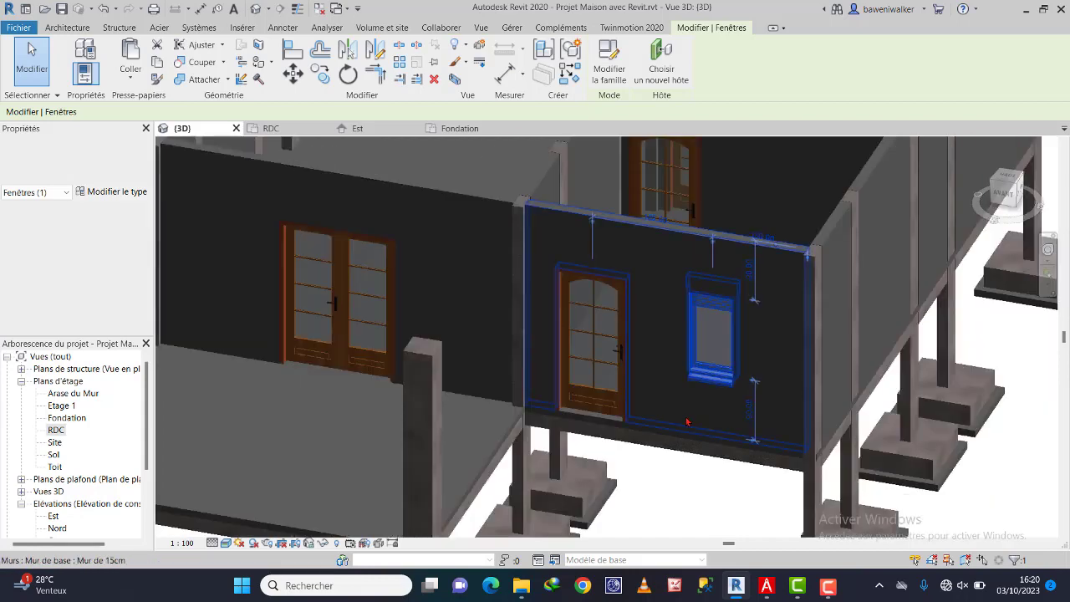
pyautogui.click(681, 475)
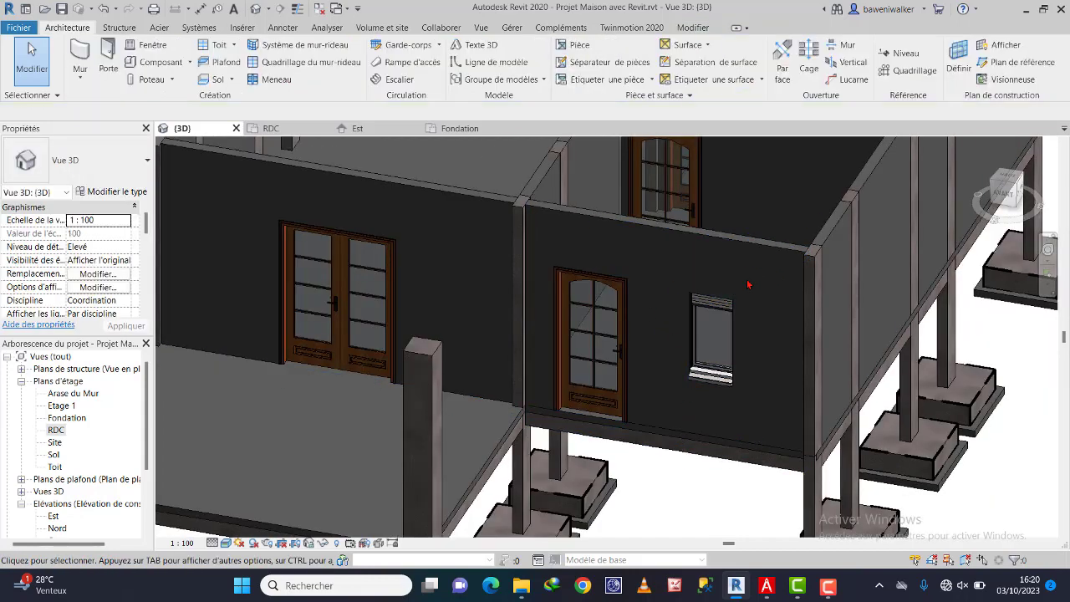
pyautogui.click(1007, 194)
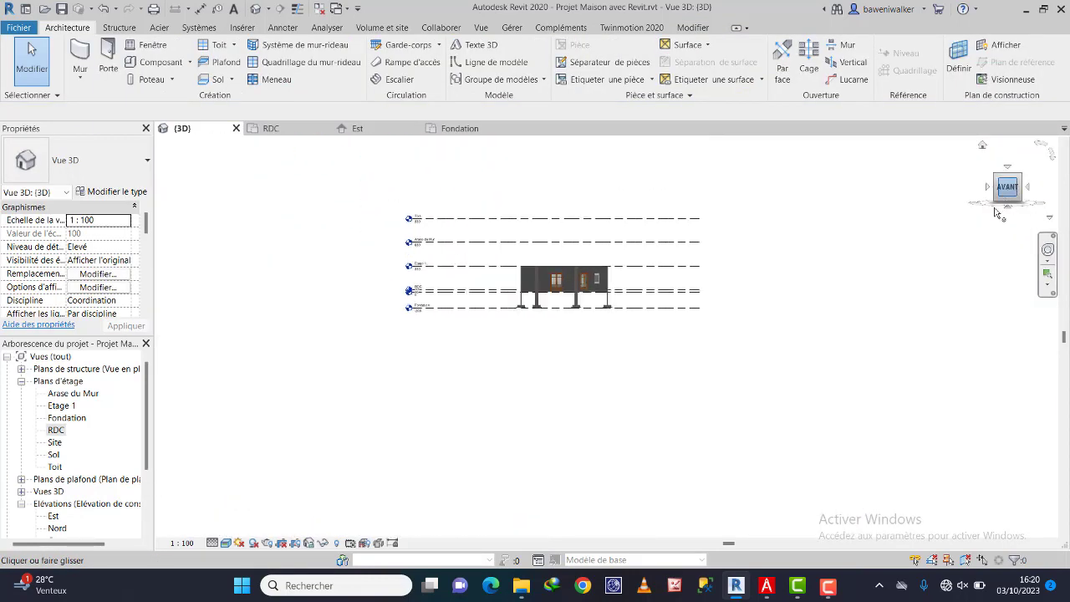
pyautogui.scroll(2, 714, 396)
pyautogui.scroll(3, 752, 385)
pyautogui.scroll(2, 836, 372)
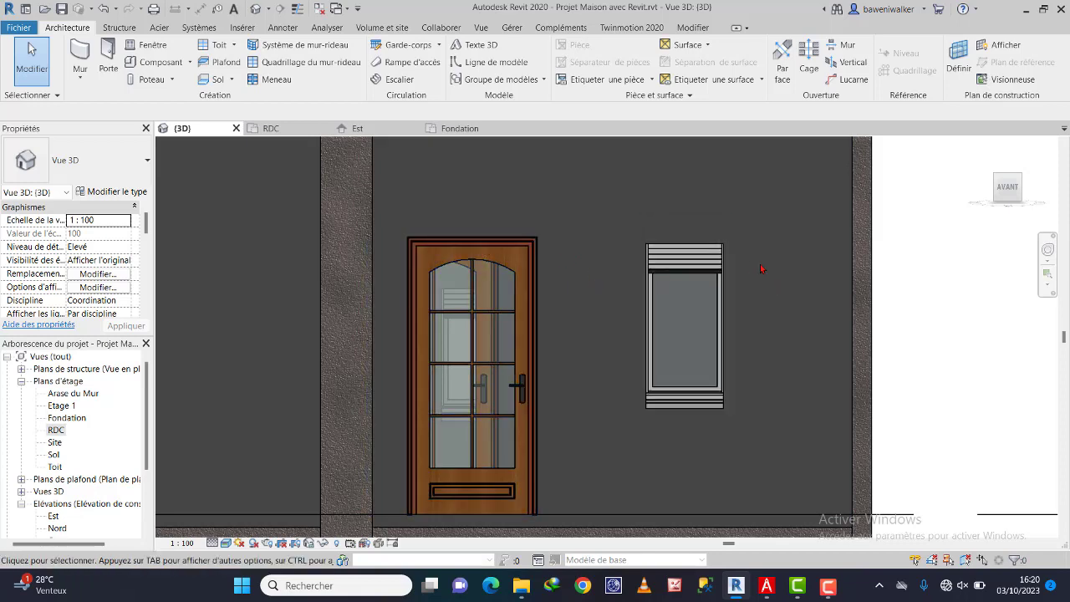
pyautogui.scroll(-3, 688, 378)
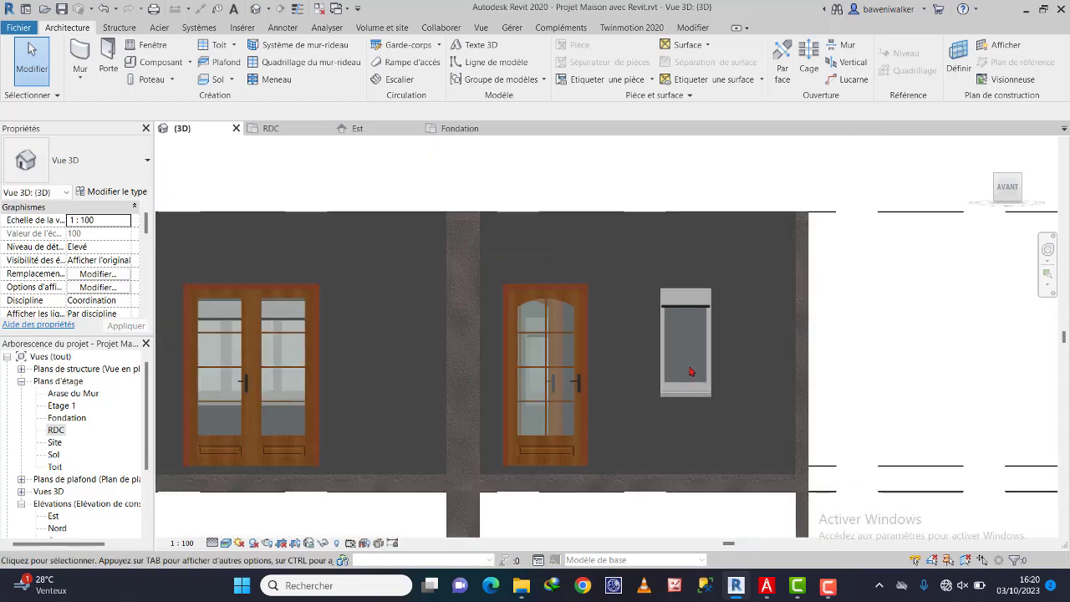
pyautogui.scroll(-2, 688, 378)
# - Return to the Home view, orbit to the rear wall and select the wide VR-3 window
pyautogui.click(983, 146)
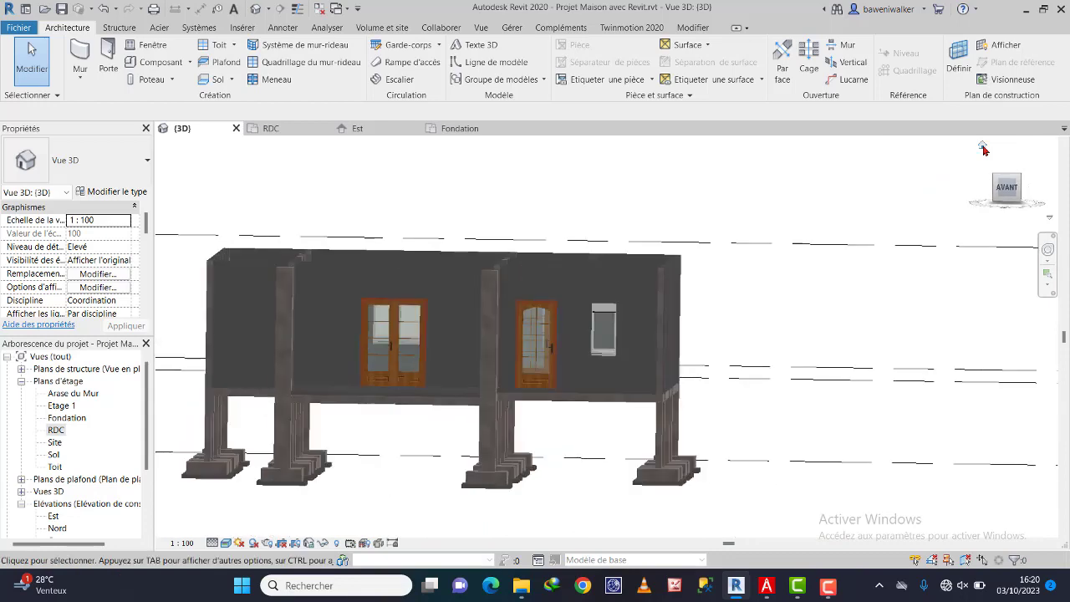
pyautogui.scroll(2, 667, 402)
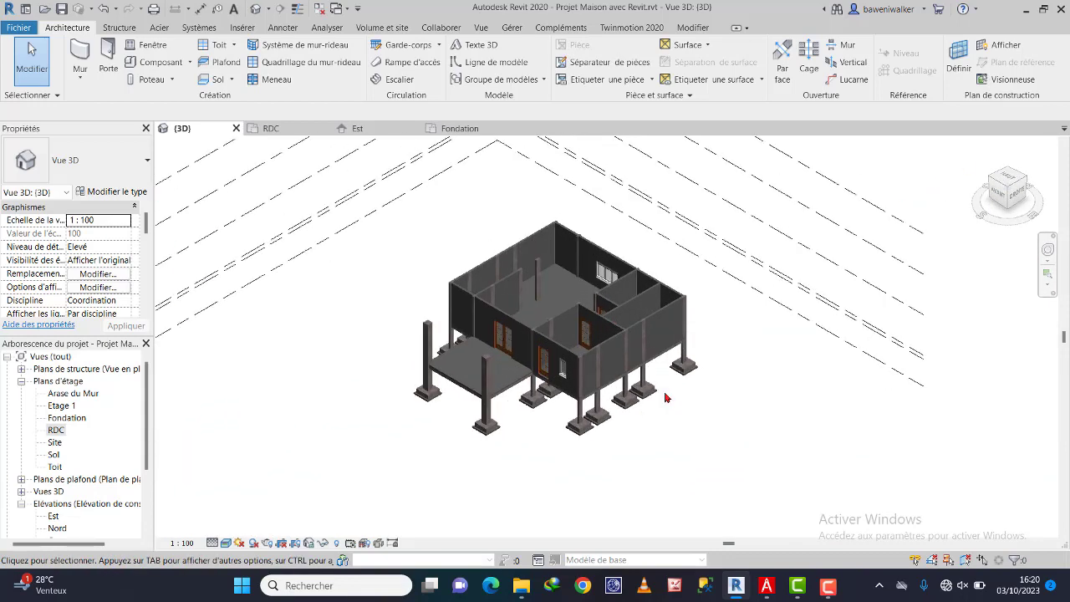
pyautogui.scroll(2, 662, 410)
pyautogui.keyDown('shift'); pyautogui.moveTo(666, 401); pyautogui.dragTo(416, 318, button='middle'); pyautogui.keyUp('shift')
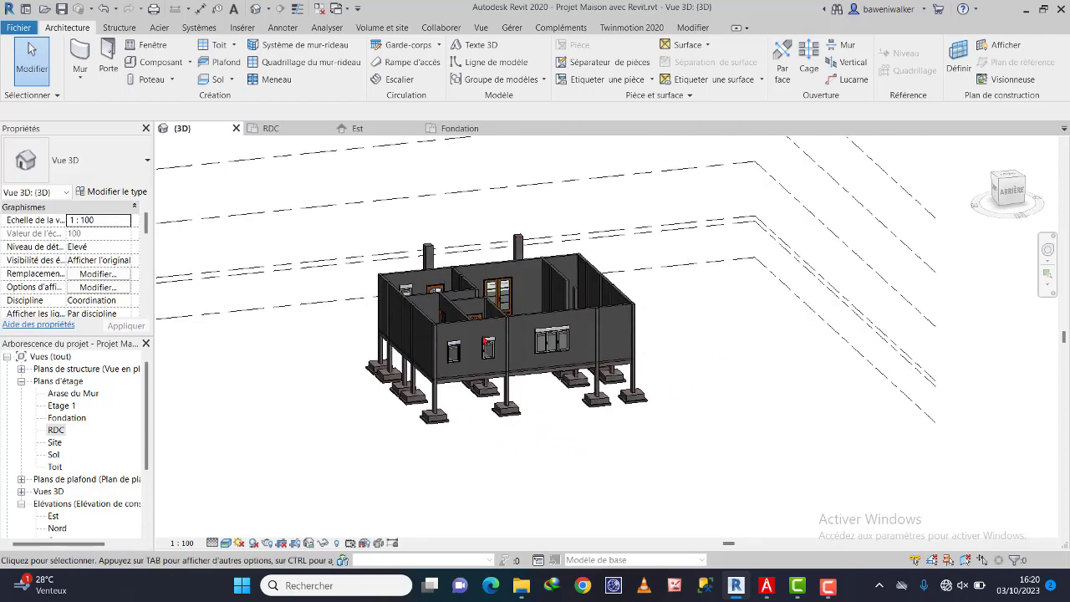
pyautogui.scroll(2, 494, 368)
pyautogui.scroll(2, 495, 384)
pyautogui.scroll(2, 497, 400)
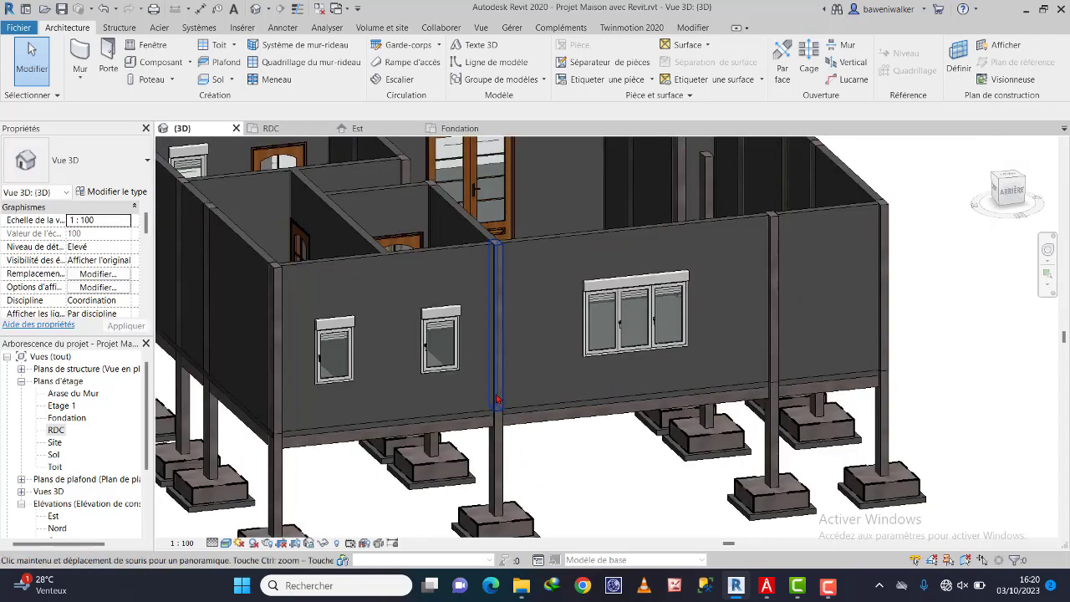
pyautogui.moveTo(498, 399); pyautogui.dragTo(576, 386, button='middle')
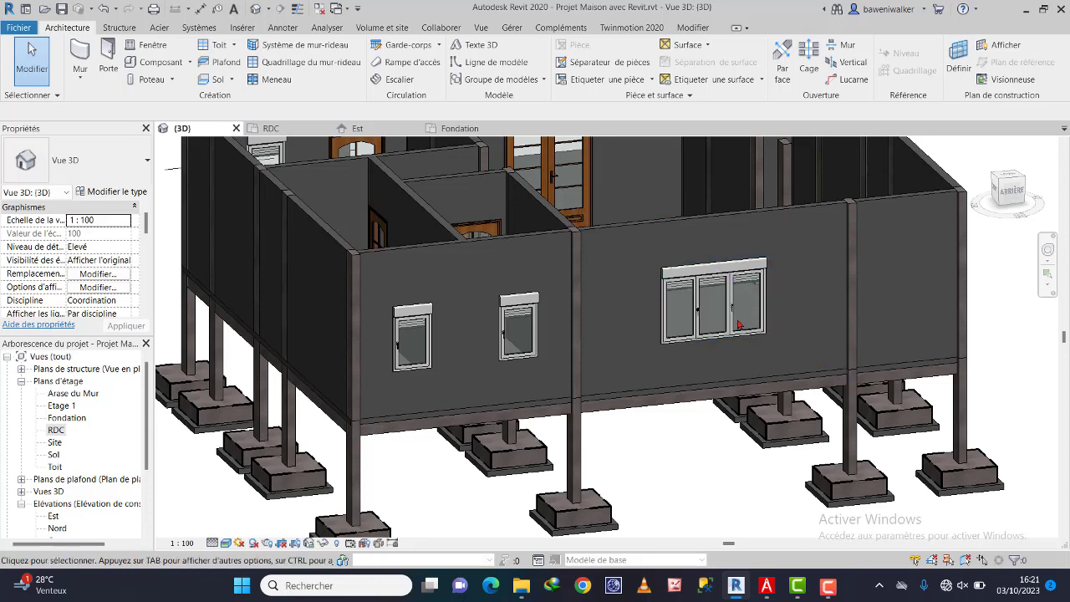
pyautogui.click(728, 344)
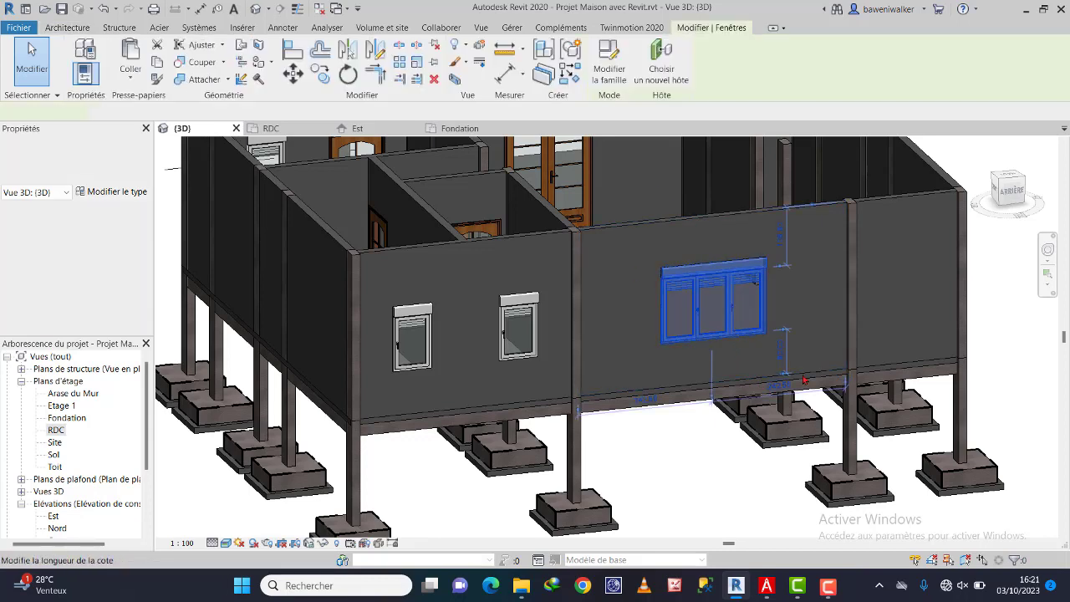
# - Set the wide VR-3 Vantaux window's sill height to 90
pyautogui.click(783, 359)
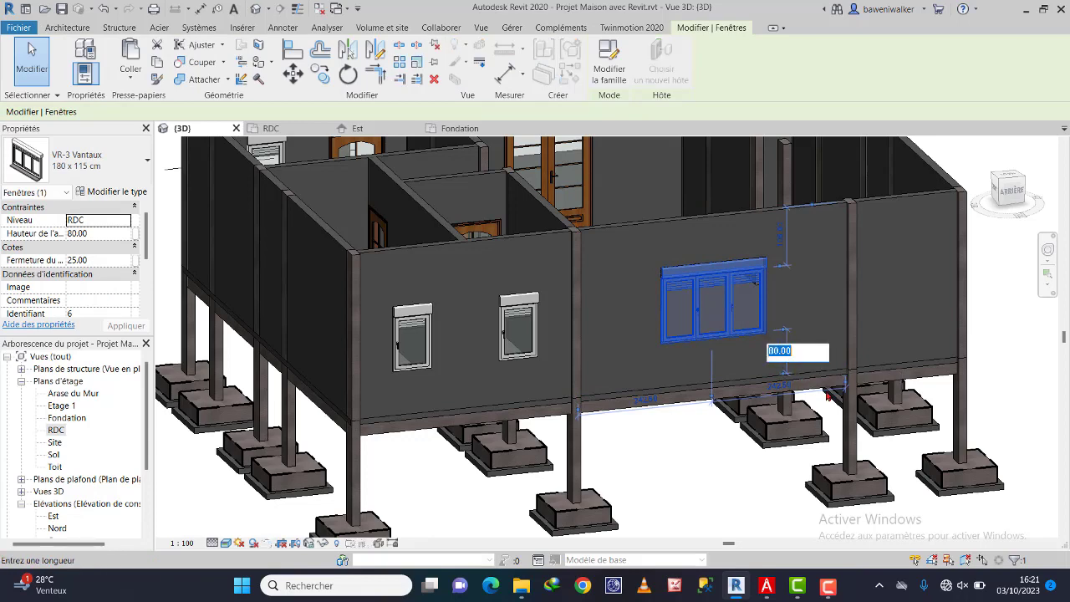
pyautogui.write('90')
pyautogui.press('Return')
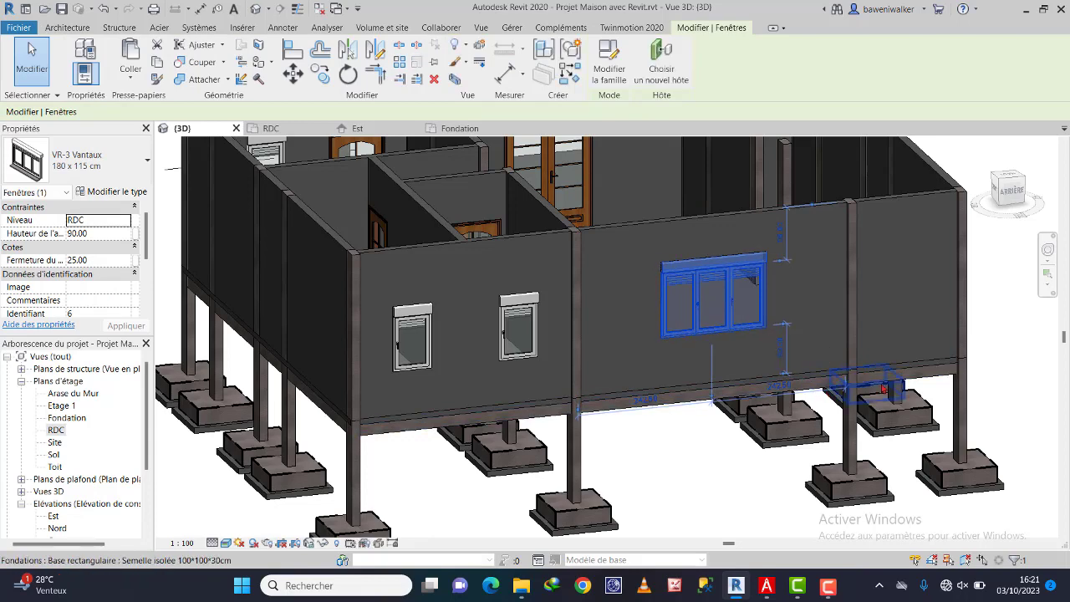
# - Reselect the wide three-pane window and bring up its type properties
pyautogui.click(715, 470)
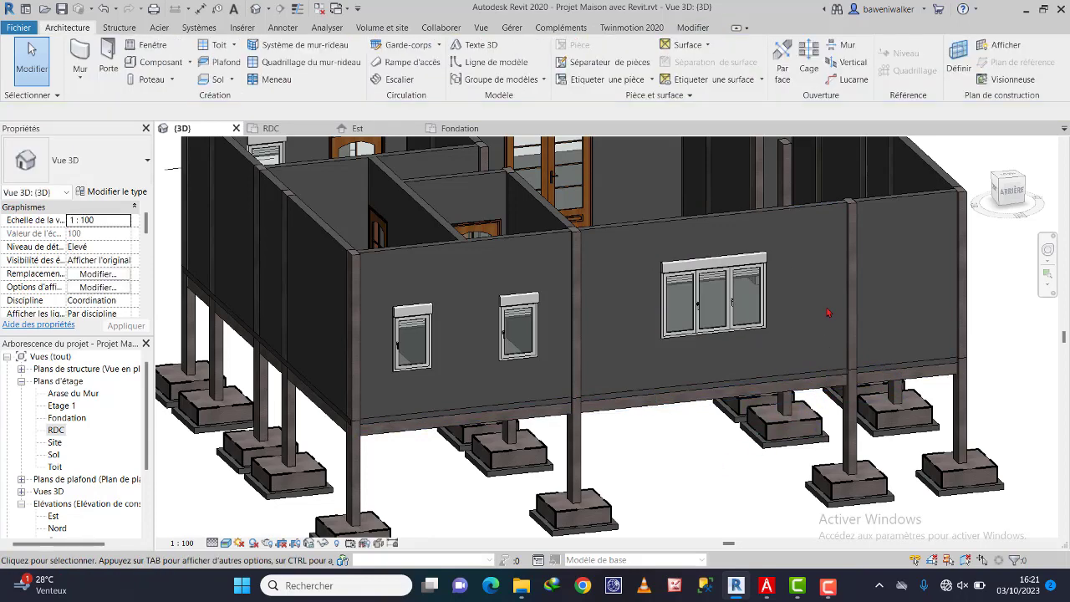
pyautogui.click(707, 275)
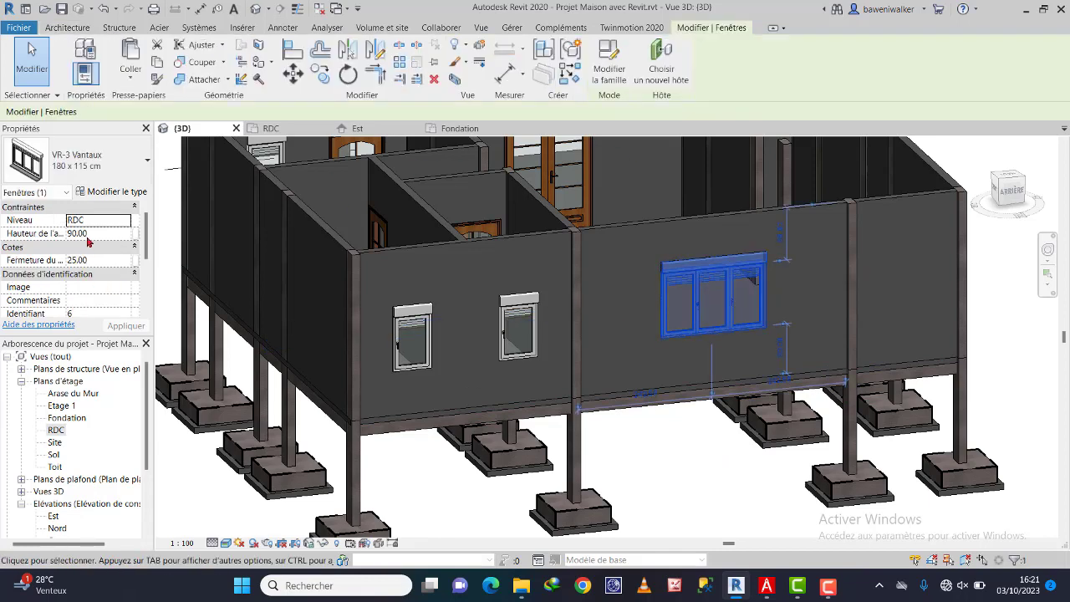
pyautogui.click(97, 193)
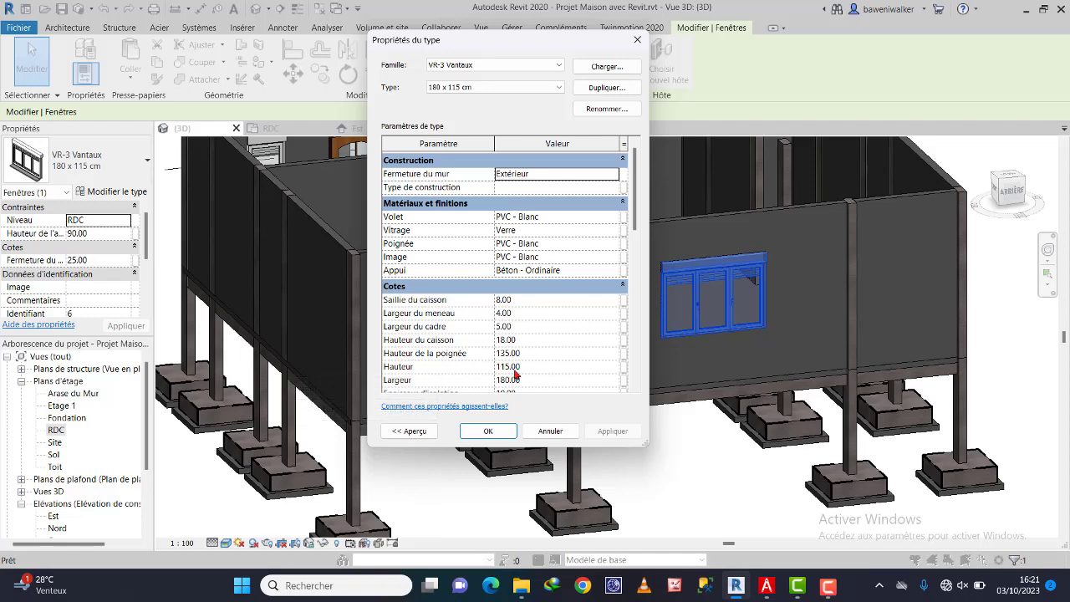
# - Duplicate the VR-3 type as 'Fenetre triple 120' and set its Hauteur to 120
pyautogui.click(625, 90)
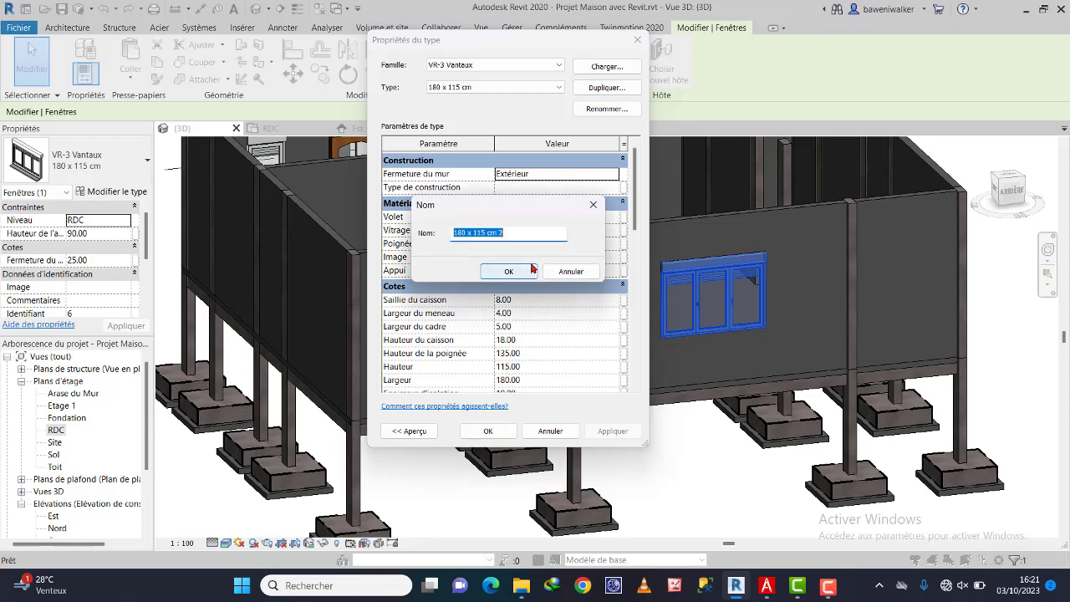
pyautogui.write('Fenetre triple 120')
pyautogui.click(485, 274)
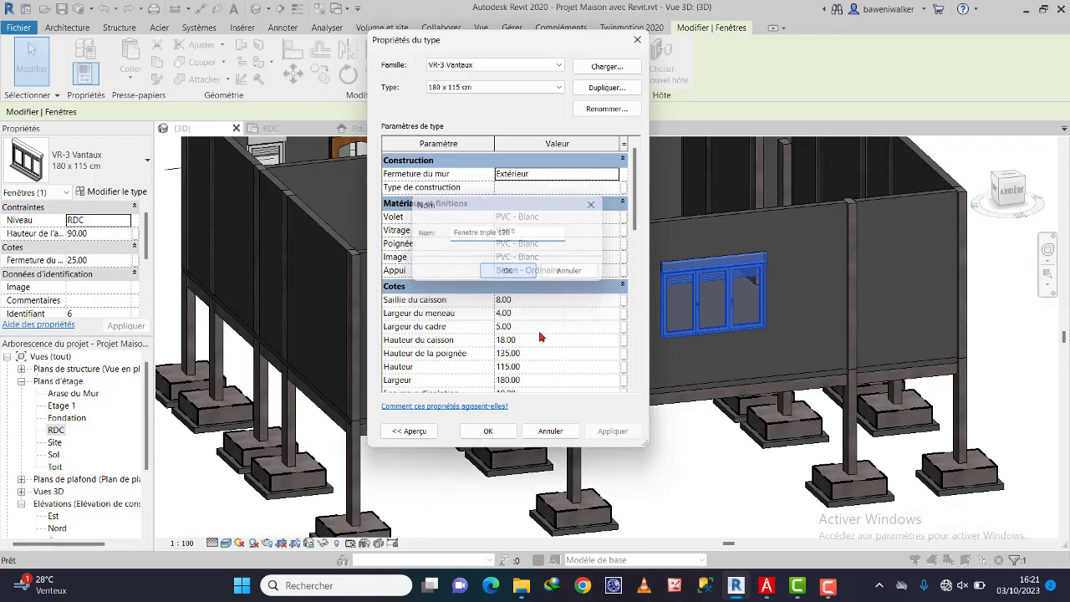
pyautogui.click(506, 366)
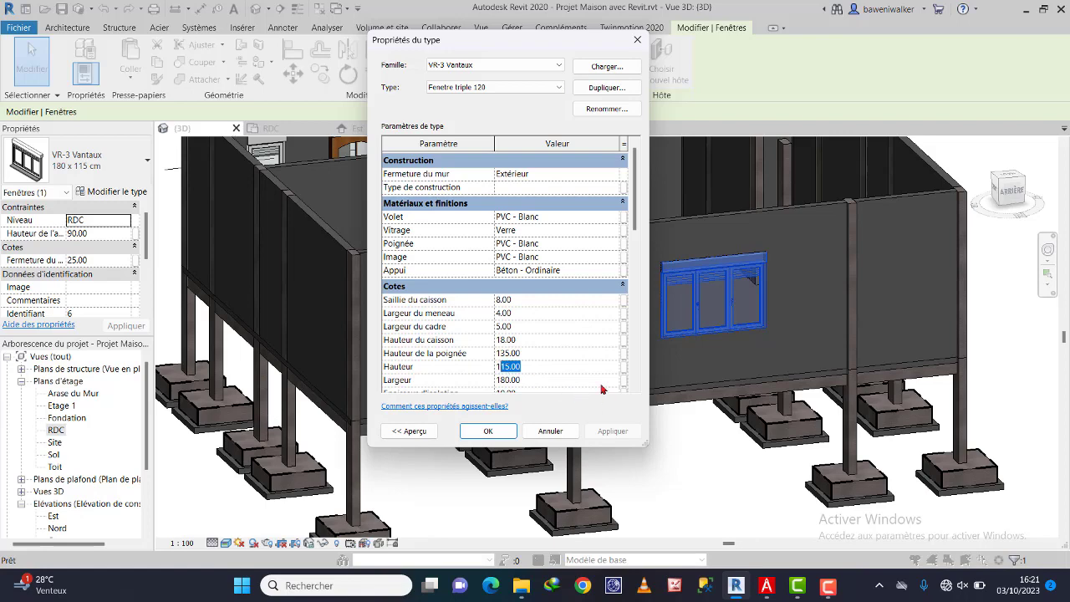
pyautogui.write('20')
pyautogui.click(516, 429)
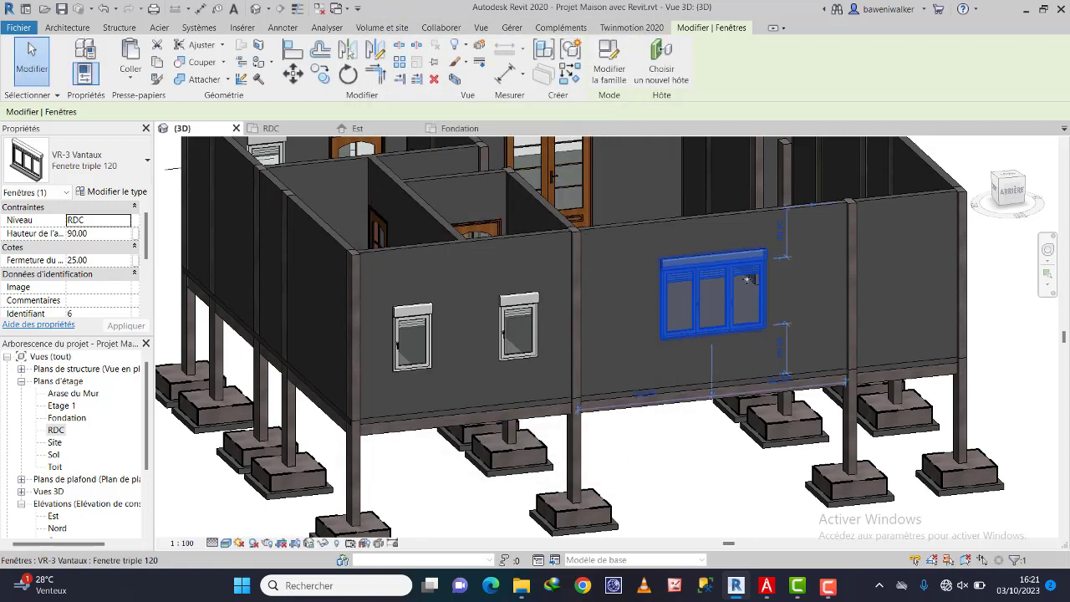
# - Cycle through the stacked elements and select the triple window to check its dimensions
pyautogui.click(530, 347)
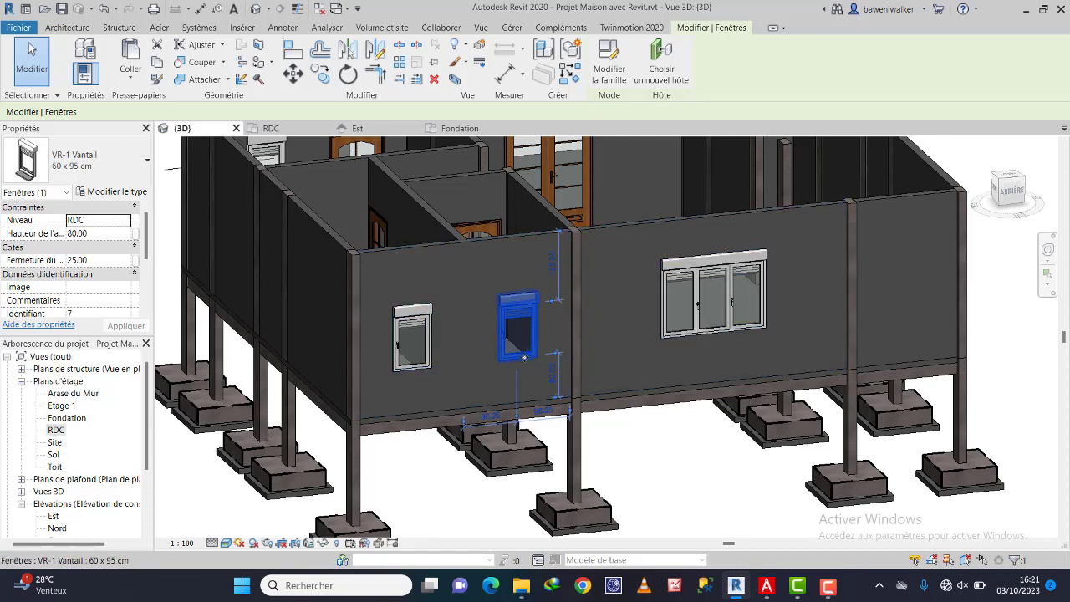
pyautogui.press('Tab')
pyautogui.press('Tab')
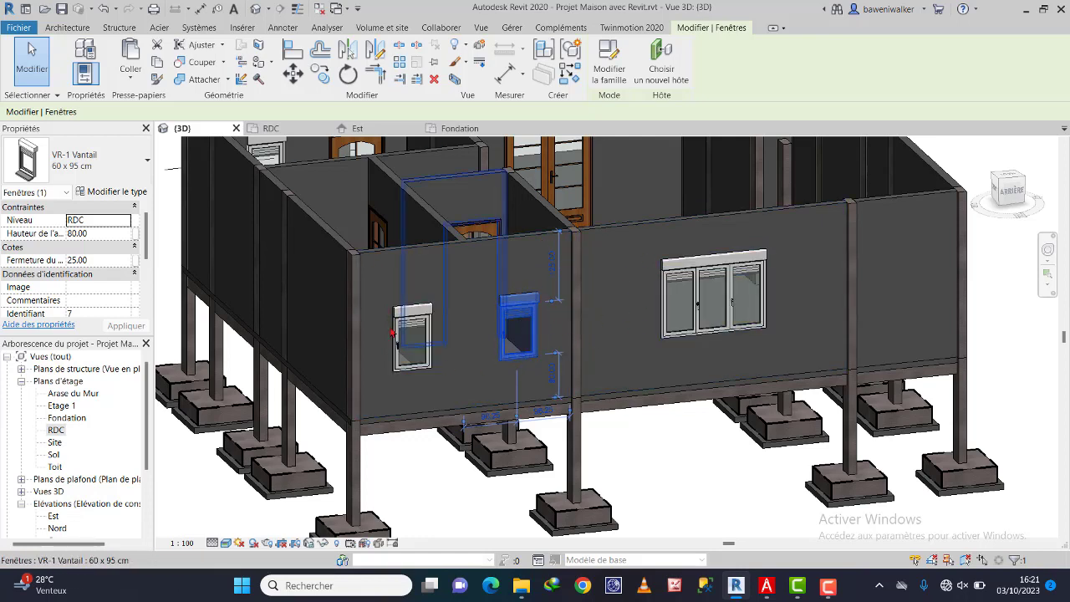
pyautogui.press('Tab')
pyautogui.press('Tab')
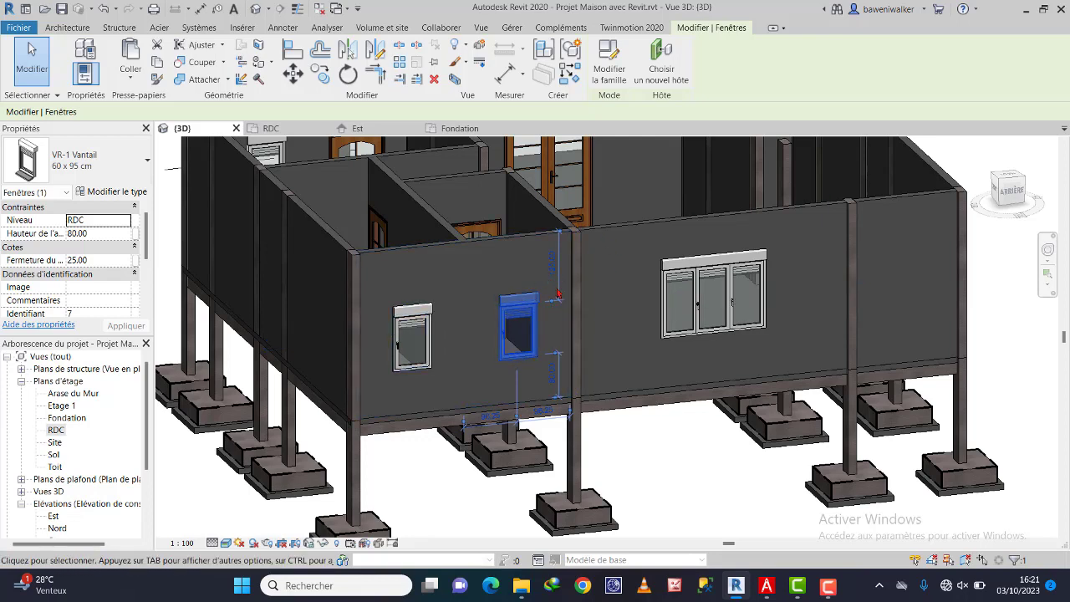
pyautogui.click(768, 289)
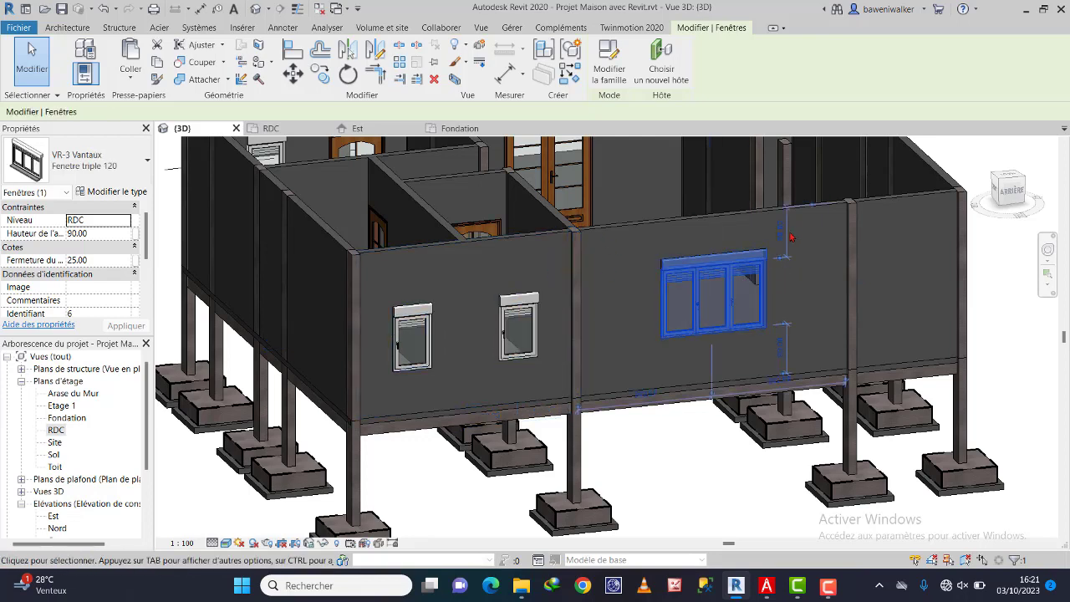
pyautogui.scroll(2, 784, 243)
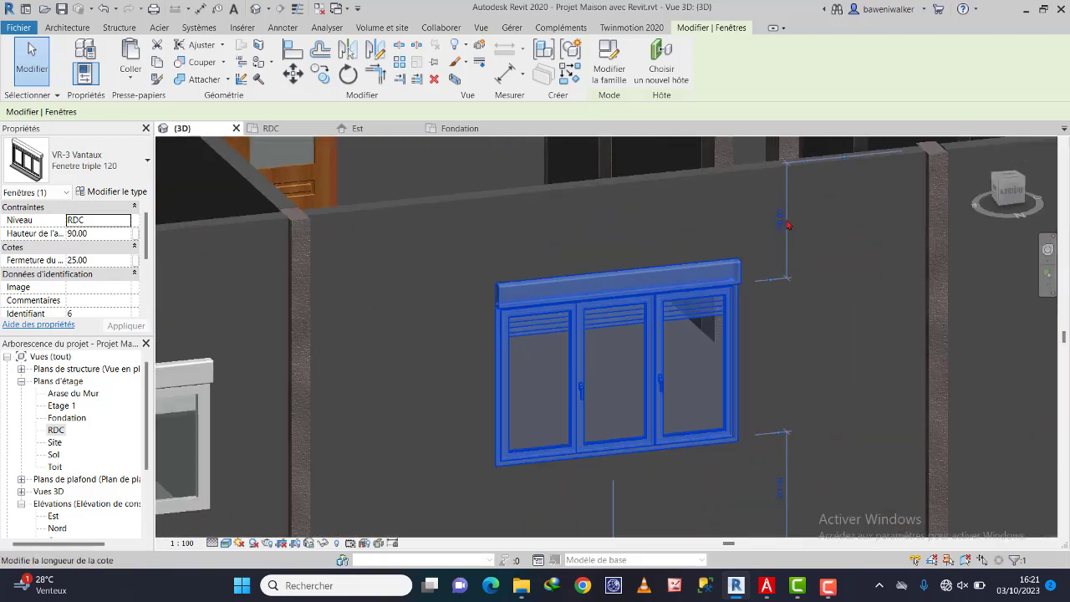
pyautogui.scroll(-2, 794, 237)
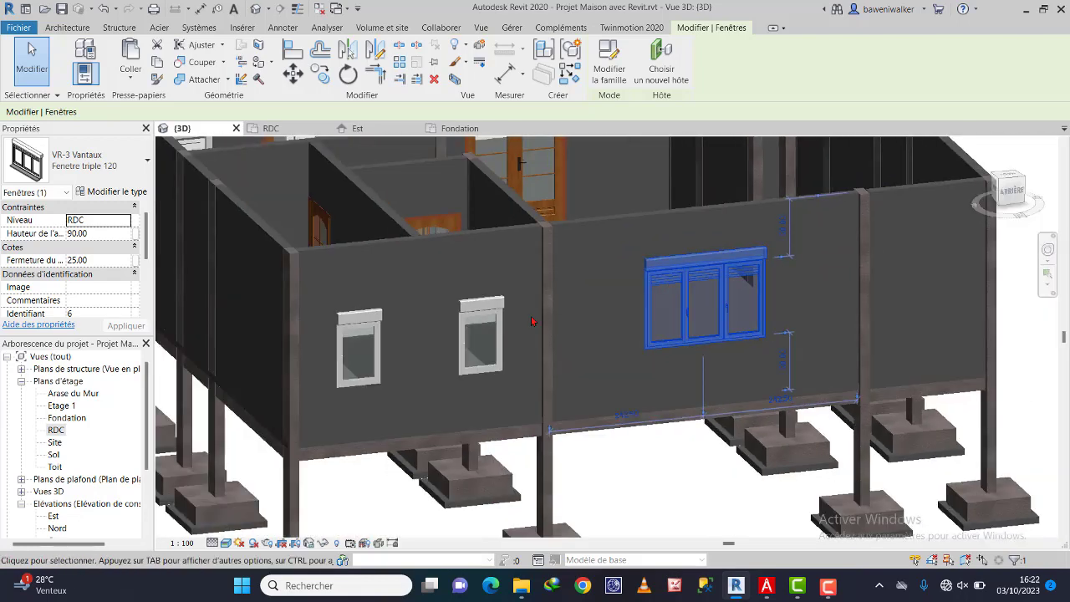
# - Set the right small VR-1 window's gap below the wall top to 90
pyautogui.click(485, 335)
pyautogui.click(517, 265)
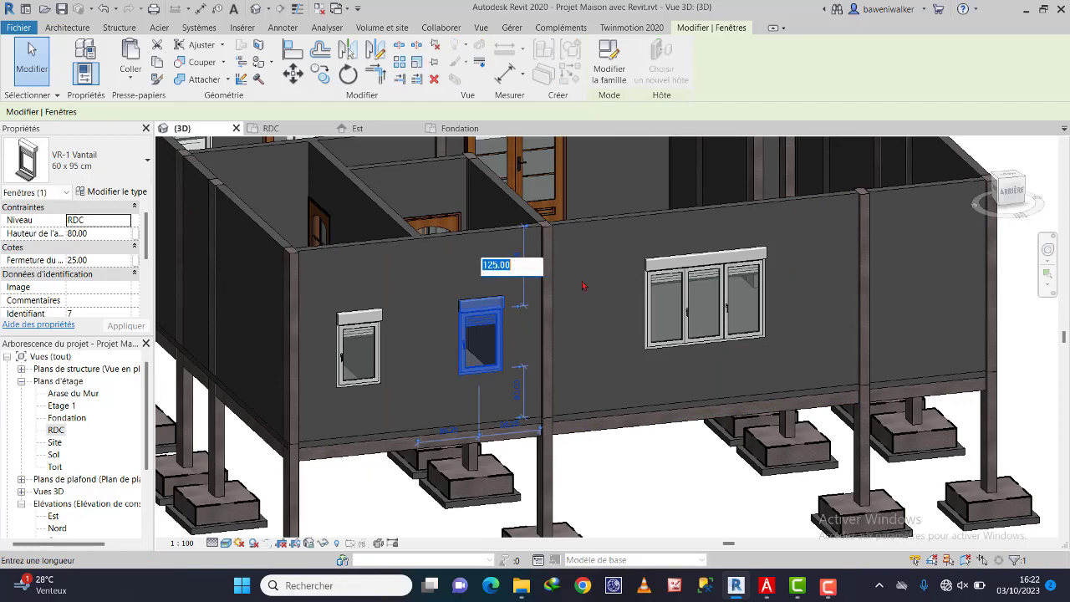
pyautogui.write('90')
pyautogui.press('Return')
# - Set the left small VR-1 window's gap below the wall top to 90, sill 115
pyautogui.press('Escape')
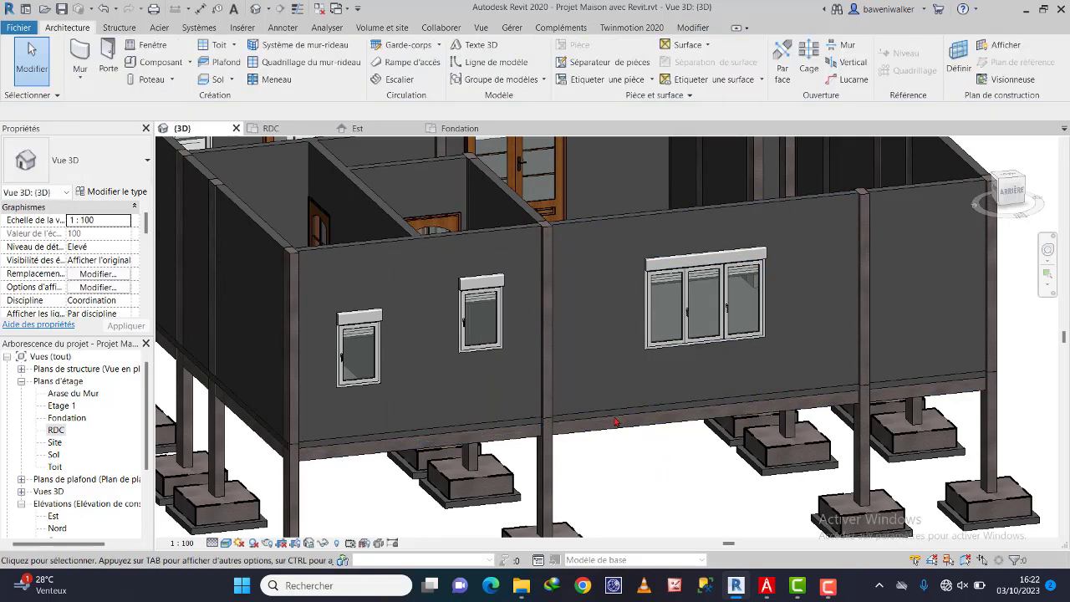
pyautogui.scroll(3, 709, 299)
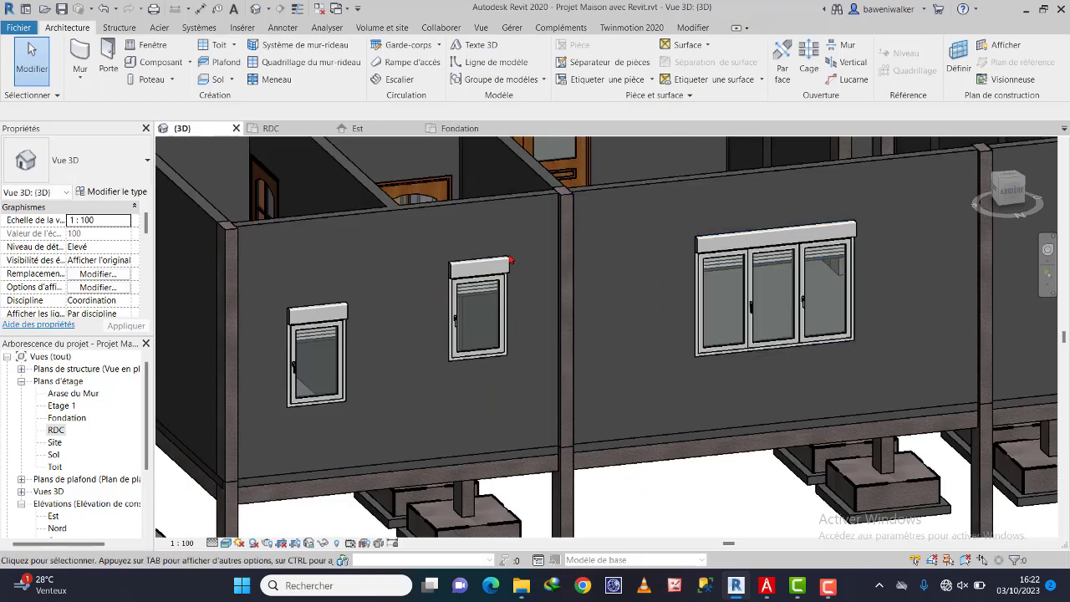
pyautogui.scroll(-1, 511, 265)
pyautogui.click(366, 339)
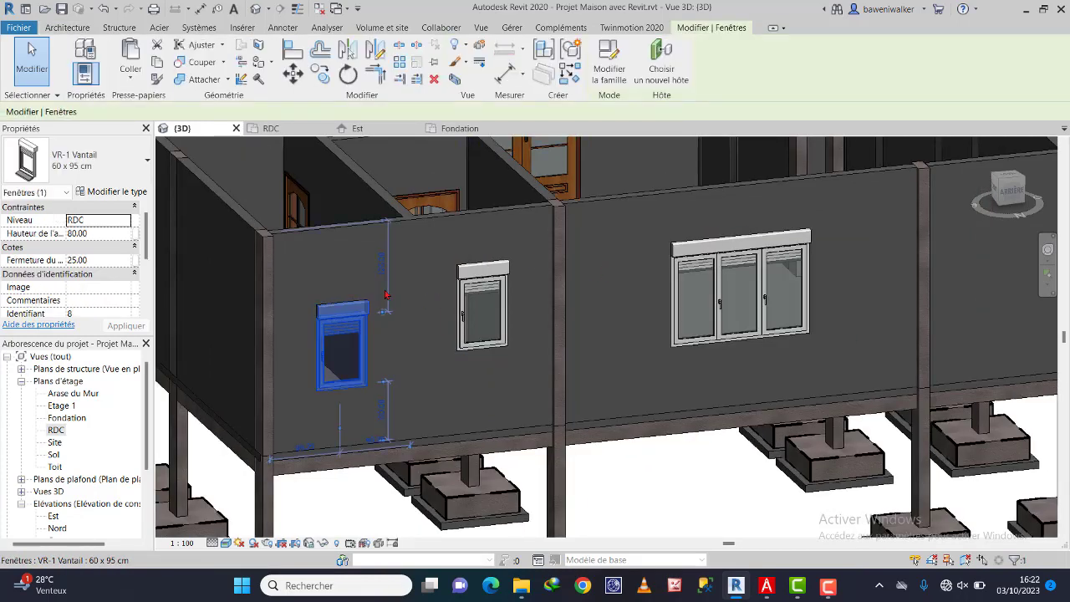
pyautogui.click(388, 266)
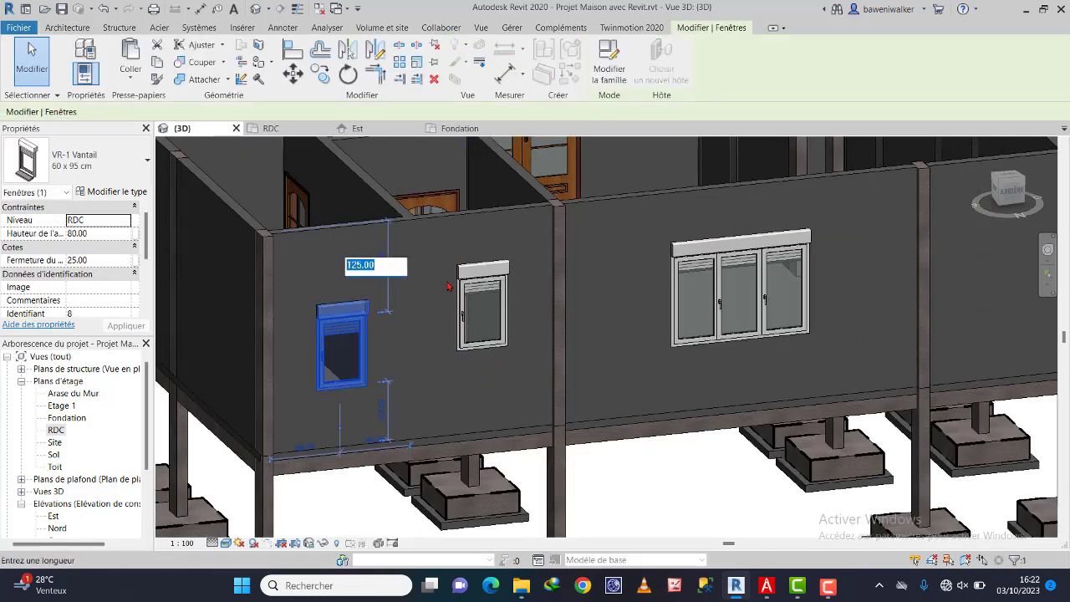
pyautogui.write('90')
pyautogui.press('Return')
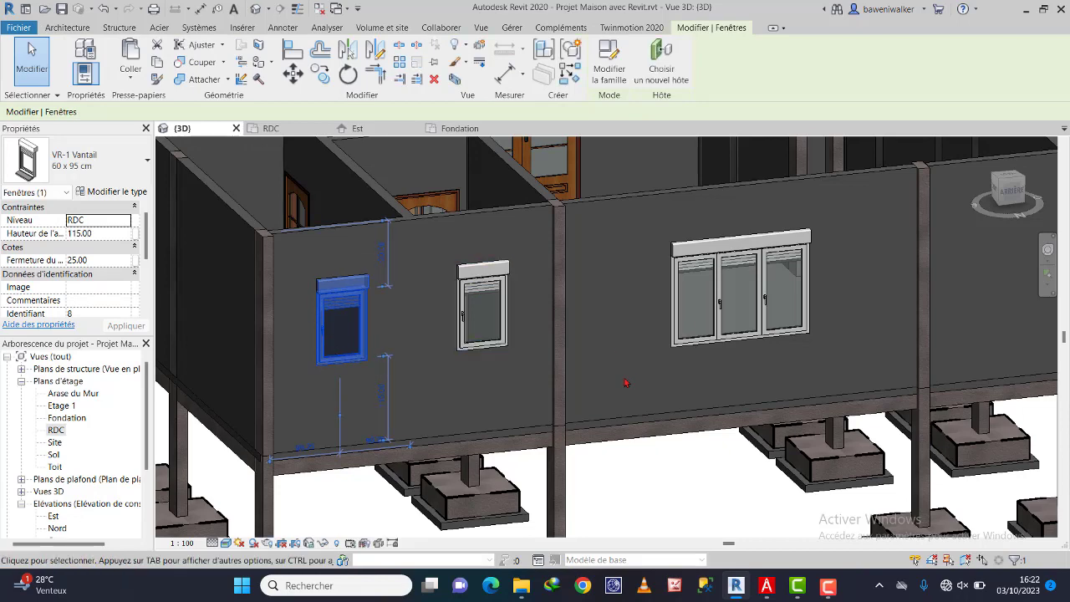
pyautogui.scroll(2, 376, 414)
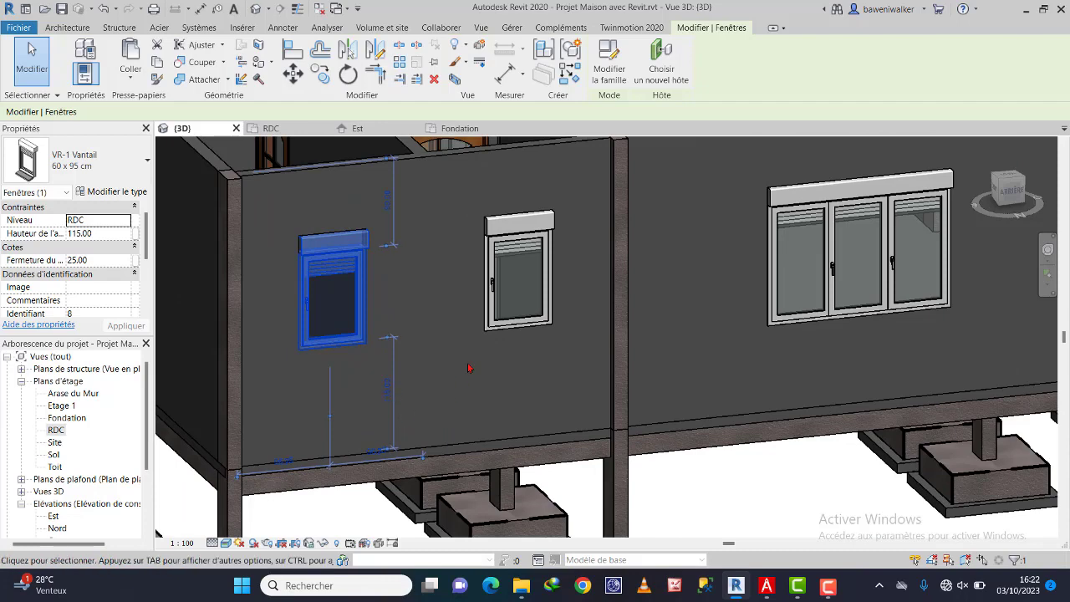
pyautogui.scroll(-2, 776, 356)
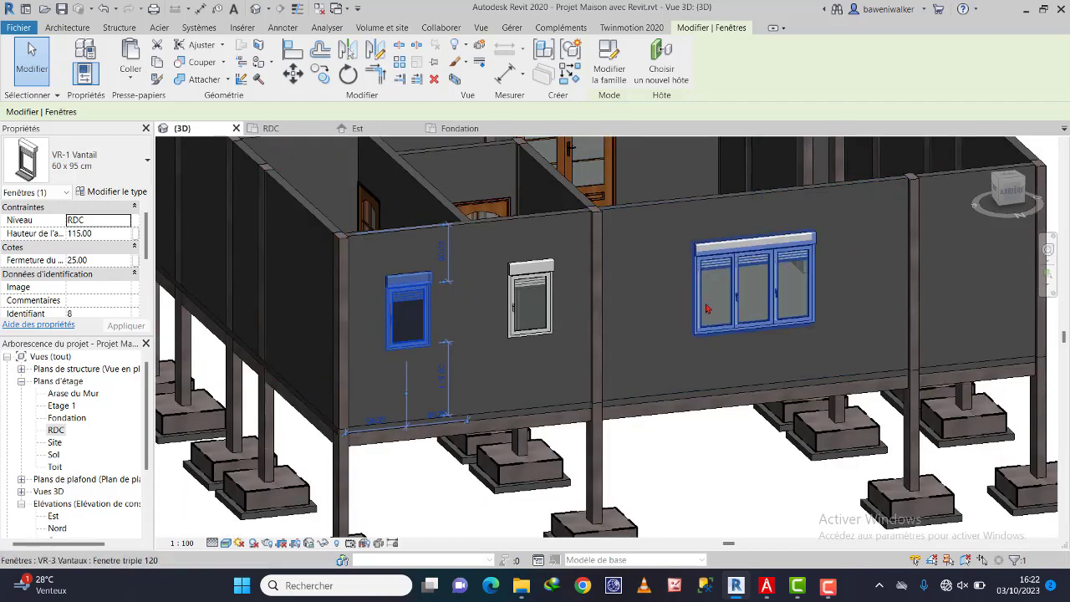
pyautogui.scroll(-5, 719, 289)
pyautogui.press('Escape')
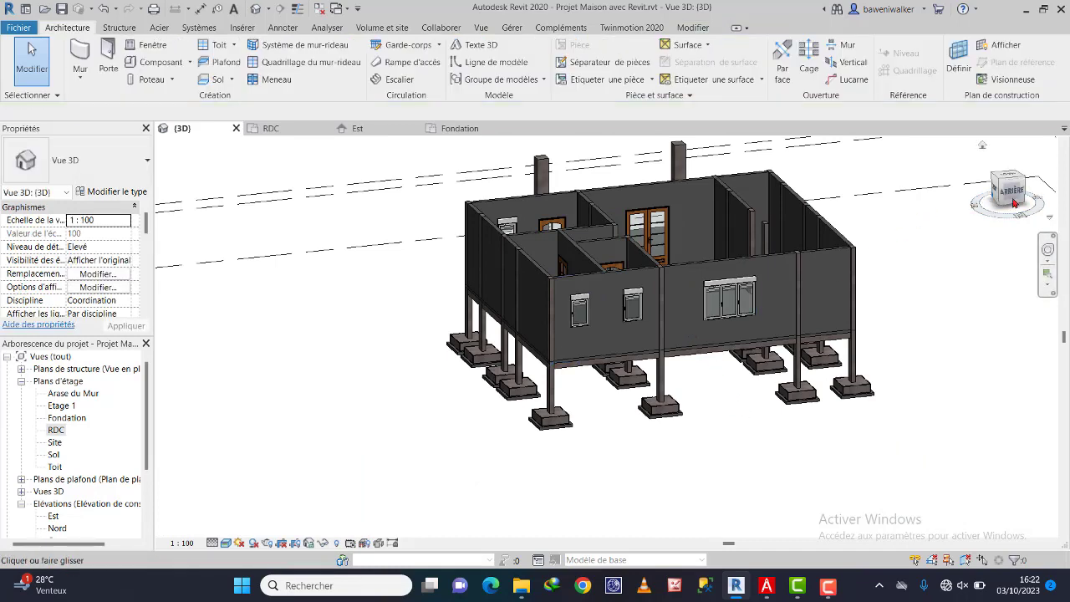
pyautogui.click(1009, 190)
pyautogui.scroll(2, 800, 250)
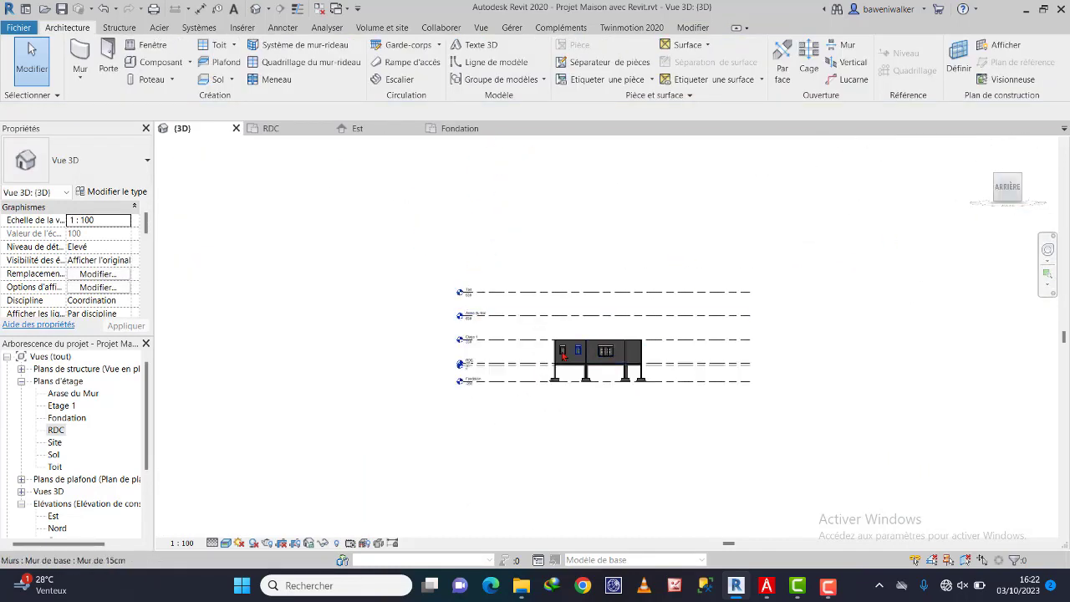
pyautogui.scroll(3, 628, 375)
pyautogui.scroll(3, 669, 409)
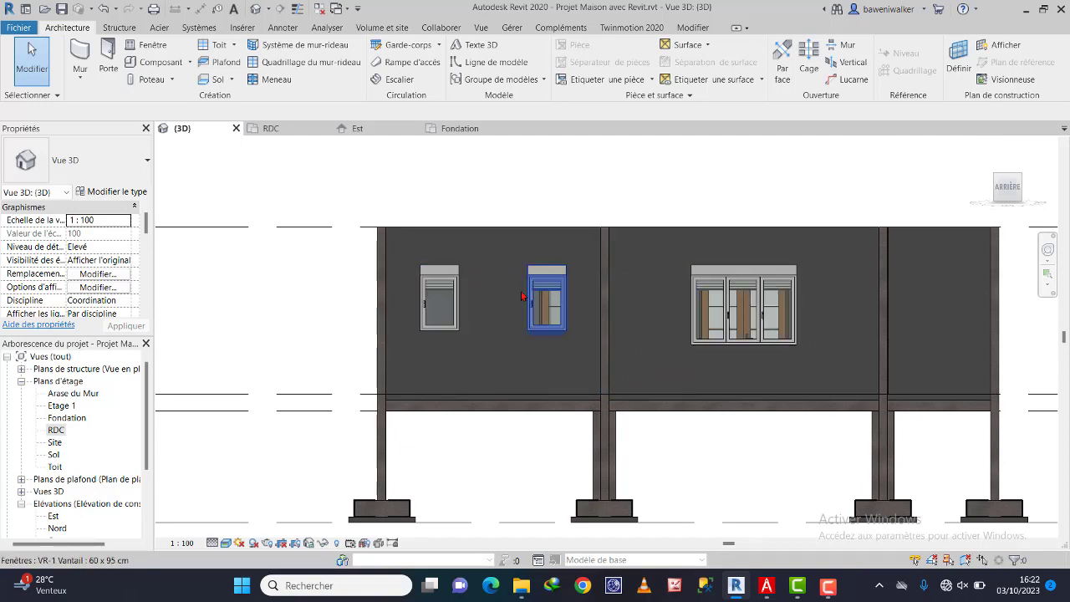
pyautogui.moveTo(1007, 187)
pyautogui.click(983, 147)
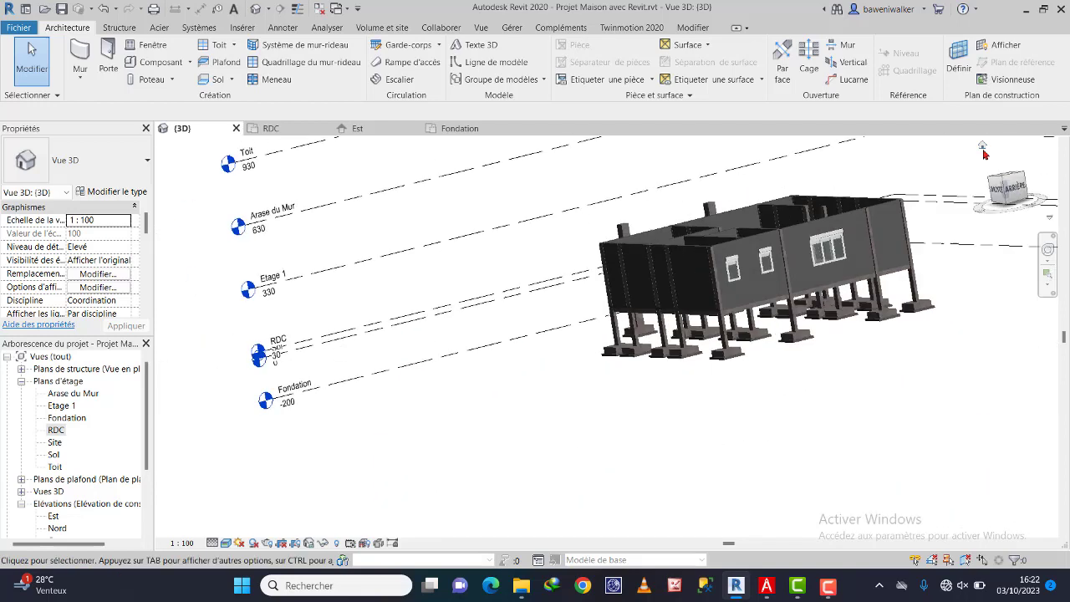
pyautogui.scroll(3, 666, 353)
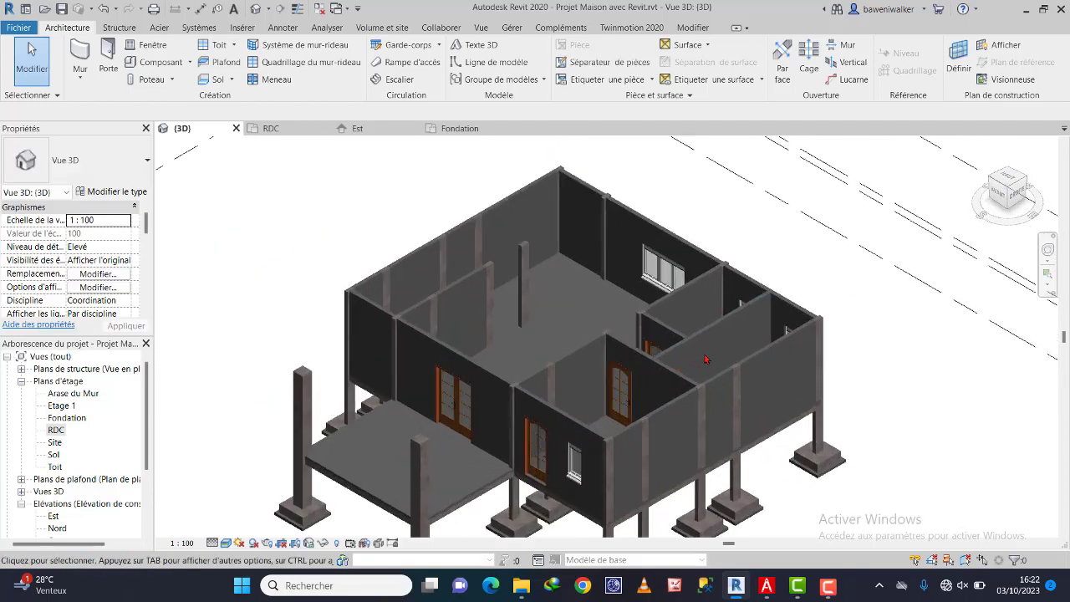
pyautogui.scroll(2, 668, 353)
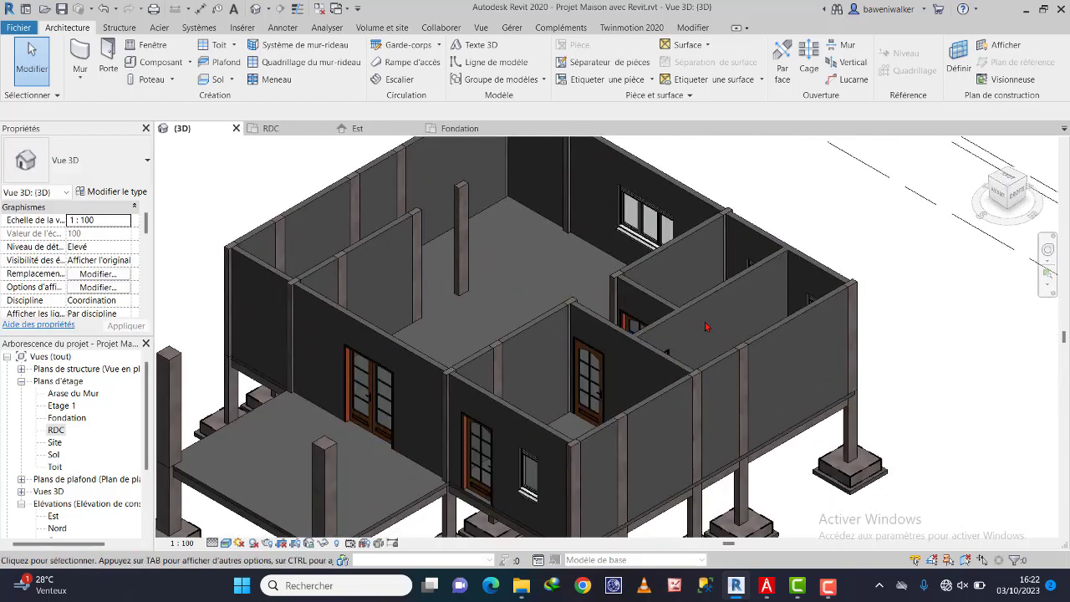
pyautogui.scroll(-2, 723, 338)
pyautogui.scroll(2, 644, 415)
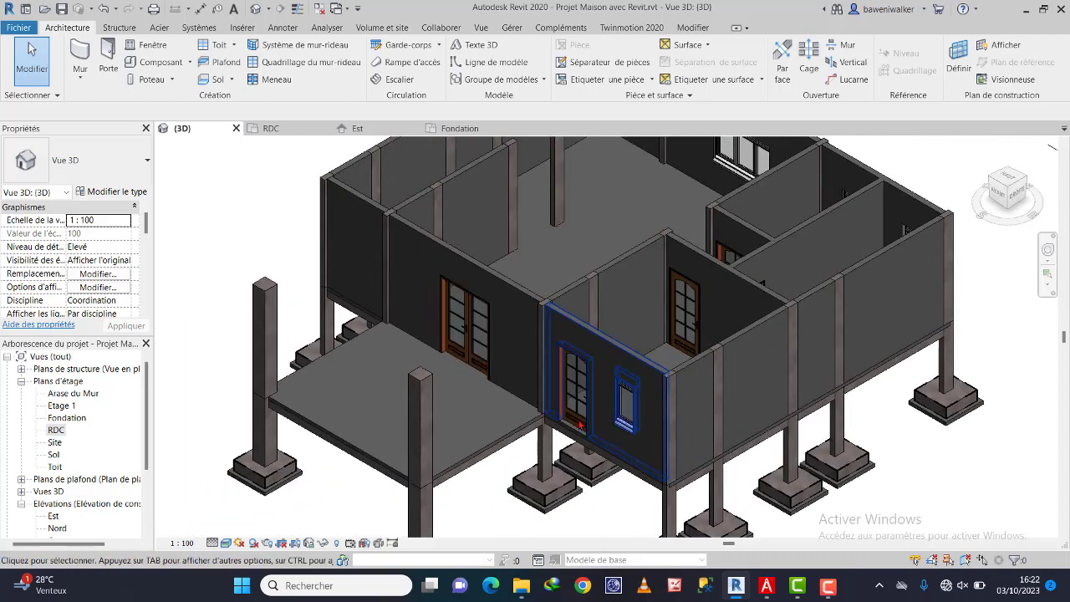
pyautogui.scroll(2, 644, 415)
pyautogui.scroll(2, 660, 408)
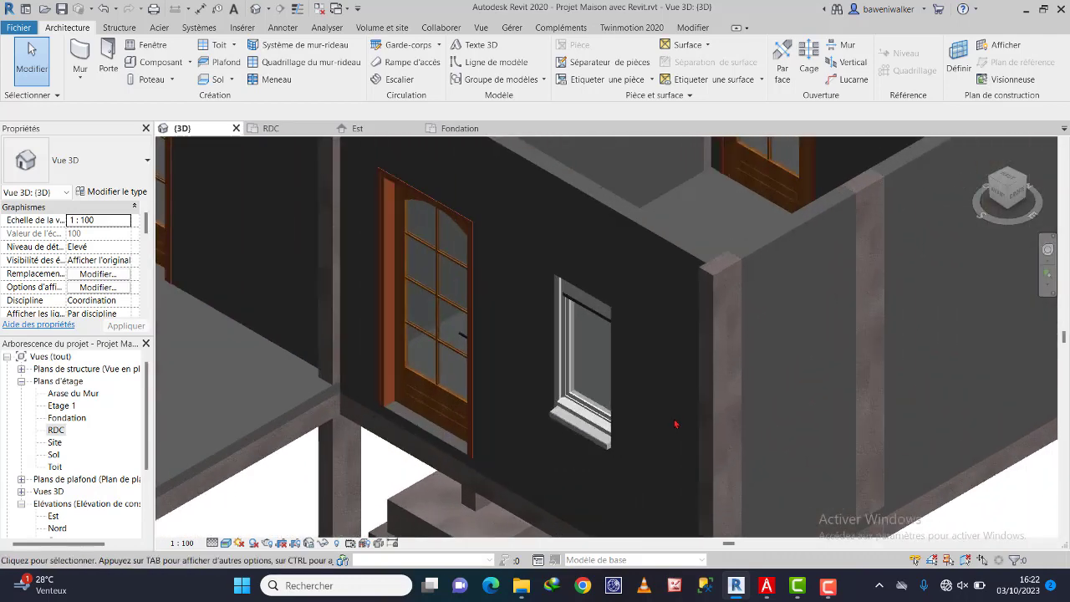
pyautogui.scroll(1, 682, 396)
pyautogui.scroll(-1, 683, 396)
pyautogui.scroll(-1, 686, 406)
pyautogui.scroll(-2, 686, 406)
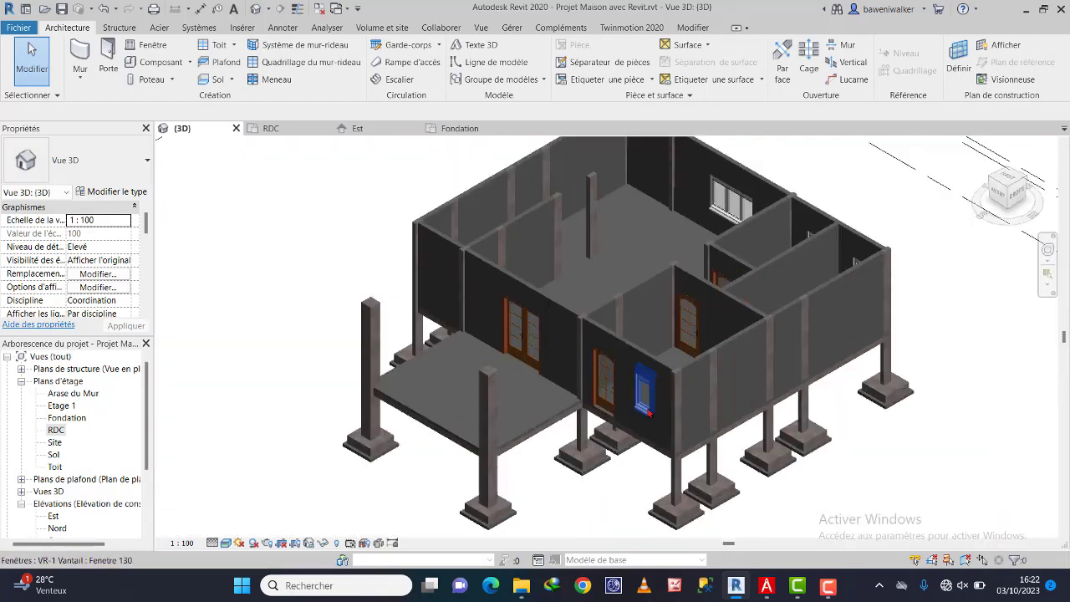
pyautogui.scroll(-2, 747, 393)
pyautogui.scroll(3, 746, 392)
pyautogui.moveTo(747, 393)
pyautogui.keyDown('shift'); pyautogui.mouseDown(button='middle')
pyautogui.moveTo(640, 354)
pyautogui.moveTo(592, 320)
pyautogui.mouseUp(button='middle'); pyautogui.keyUp('shift')
pyautogui.scroll(2, 610, 385)
pyautogui.scroll(2, 610, 384)
pyautogui.scroll(1, 635, 401)
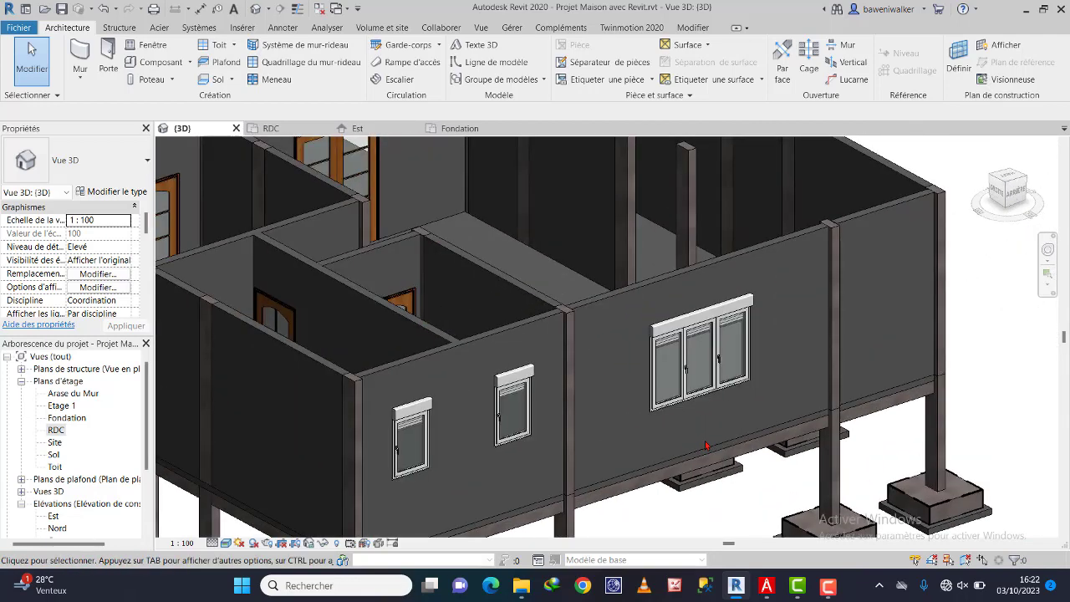
pyautogui.moveTo(714, 448); pyautogui.dragTo(729, 407, button='middle')
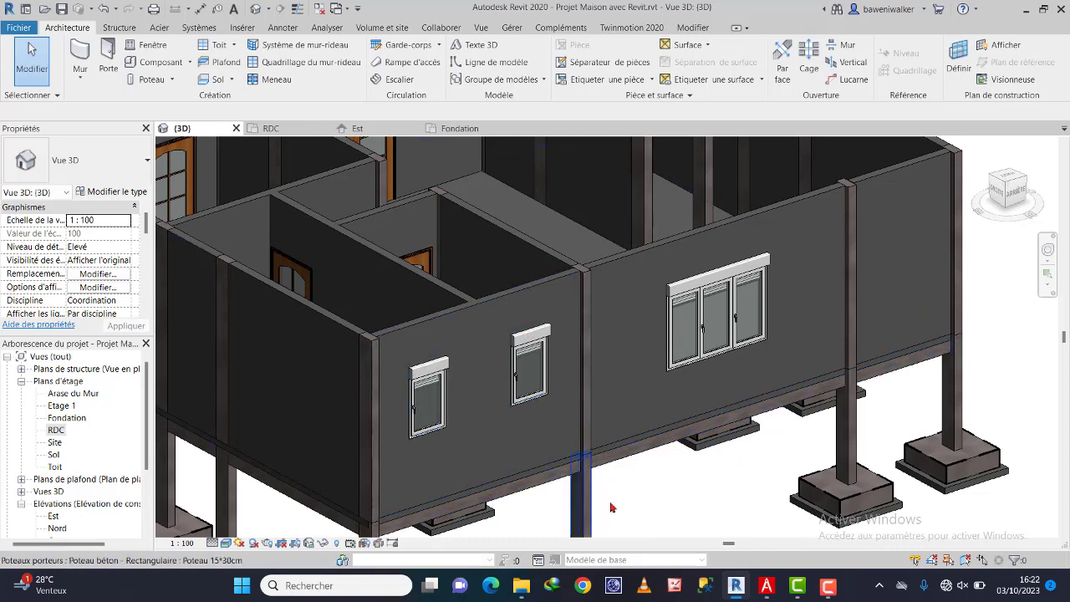